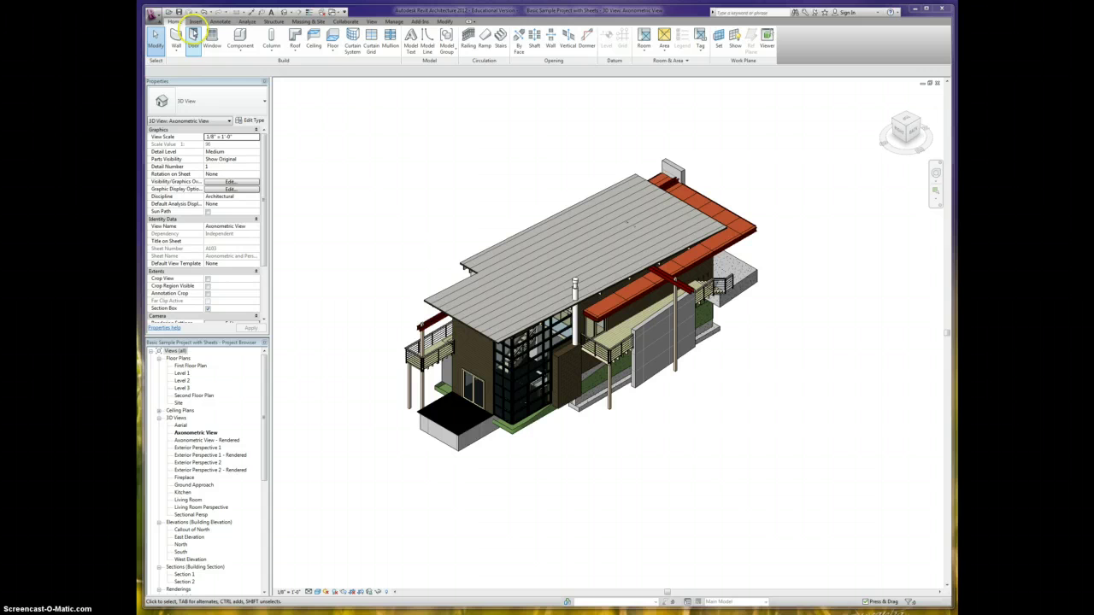
- Browse the Insert, Annotate, Structure, Massing & Site, Collaborate, View and Manage ribbon tabs
{"action": "left_click", "coordinate": [195, 22]}
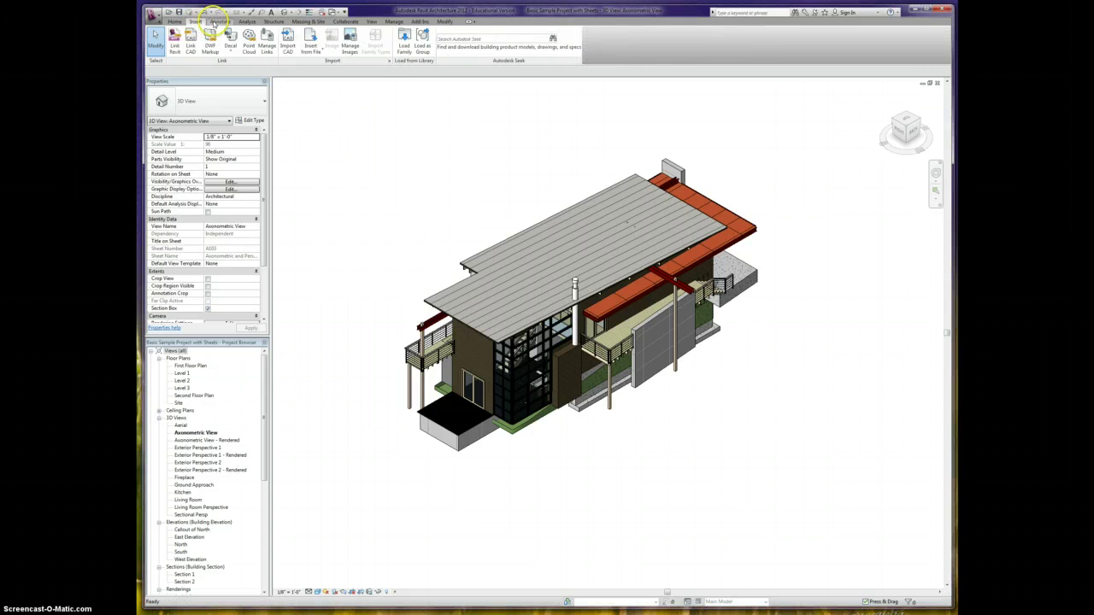
{"action": "left_click", "coordinate": [219, 21]}
{"action": "left_click", "coordinate": [247, 21]}
{"action": "left_click", "coordinate": [274, 21]}
{"action": "left_click", "coordinate": [314, 21]}
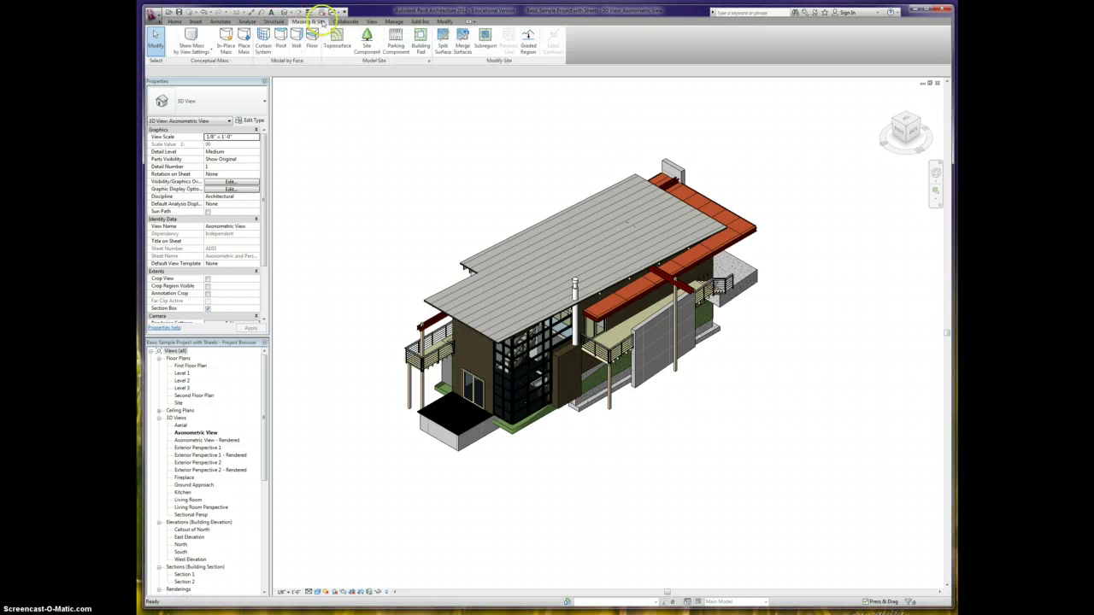
{"action": "left_click", "coordinate": [345, 22]}
{"action": "left_click", "coordinate": [372, 21]}
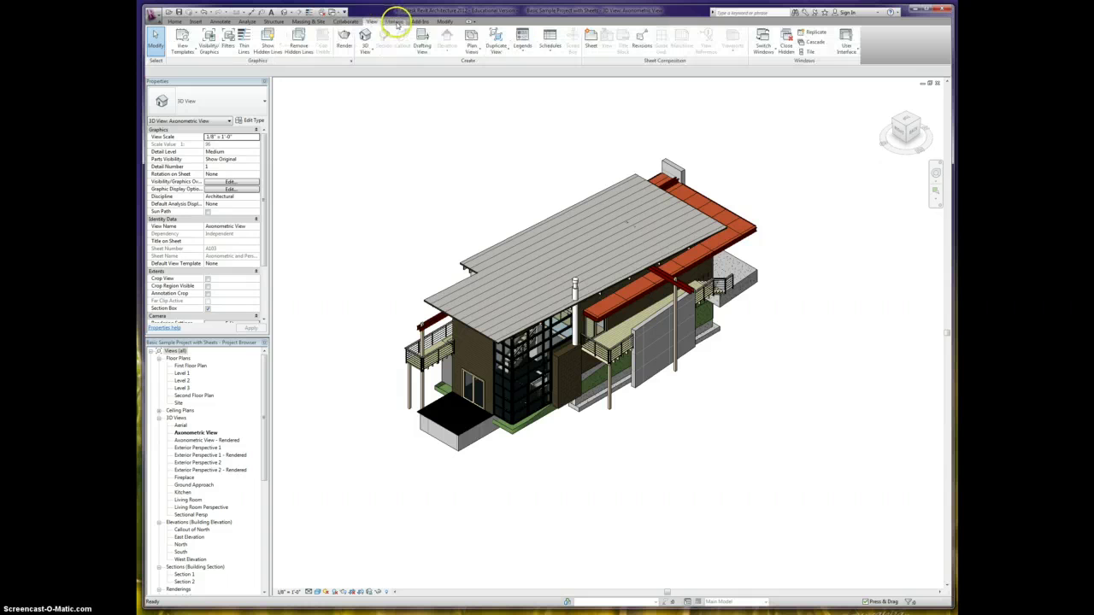
{"action": "left_click", "coordinate": [396, 22]}
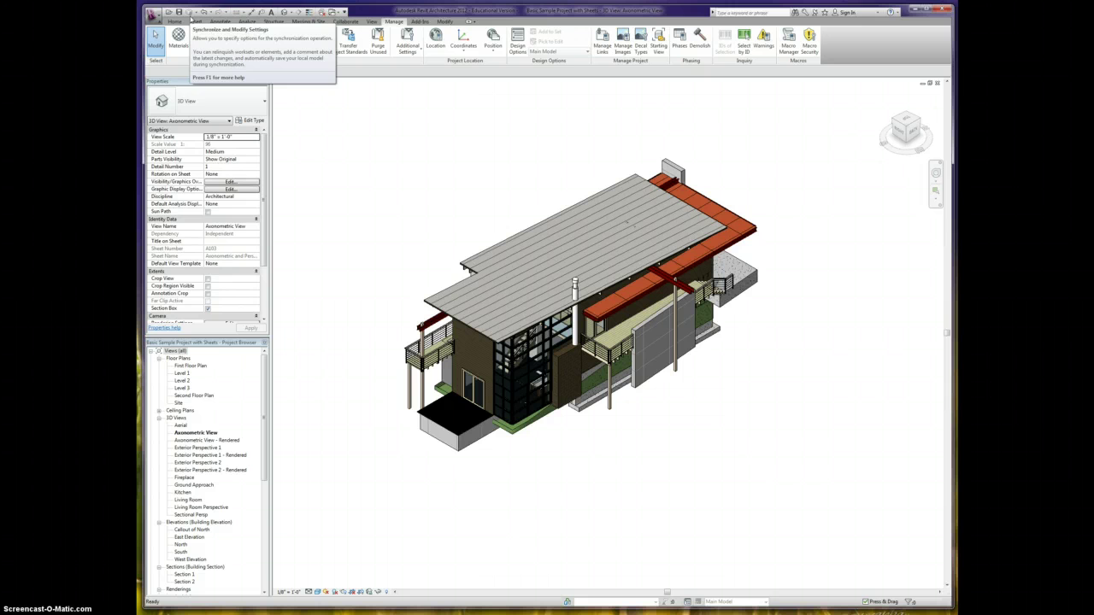
- Look through the application menu's file commands, then go back to the building tools
{"action": "left_click", "coordinate": [341, 12]}
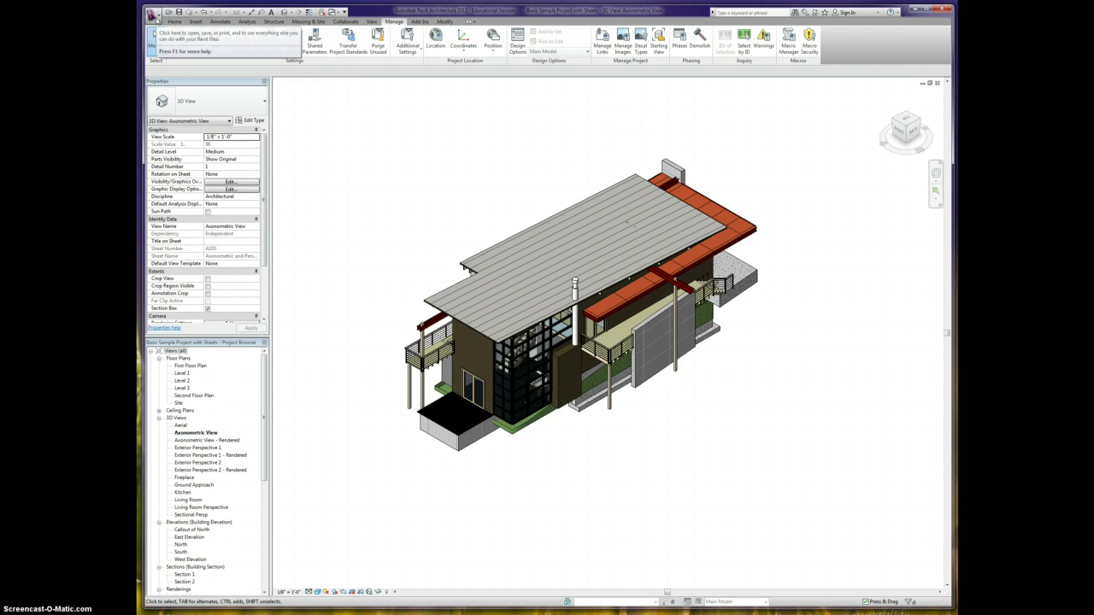
{"action": "left_click", "coordinate": [153, 15]}
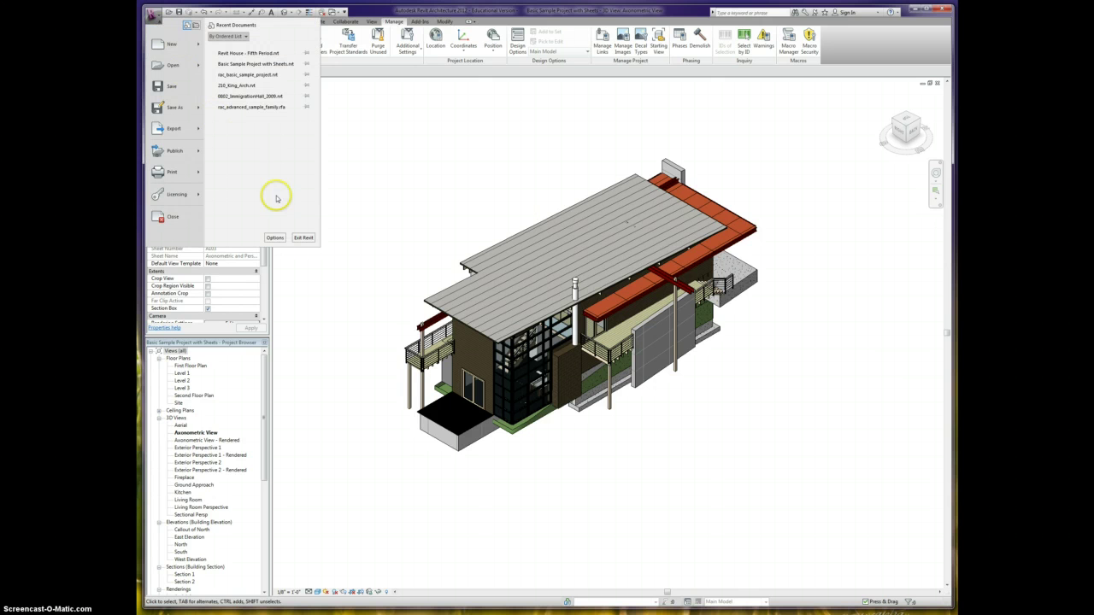
{"action": "left_click", "coordinate": [367, 219]}
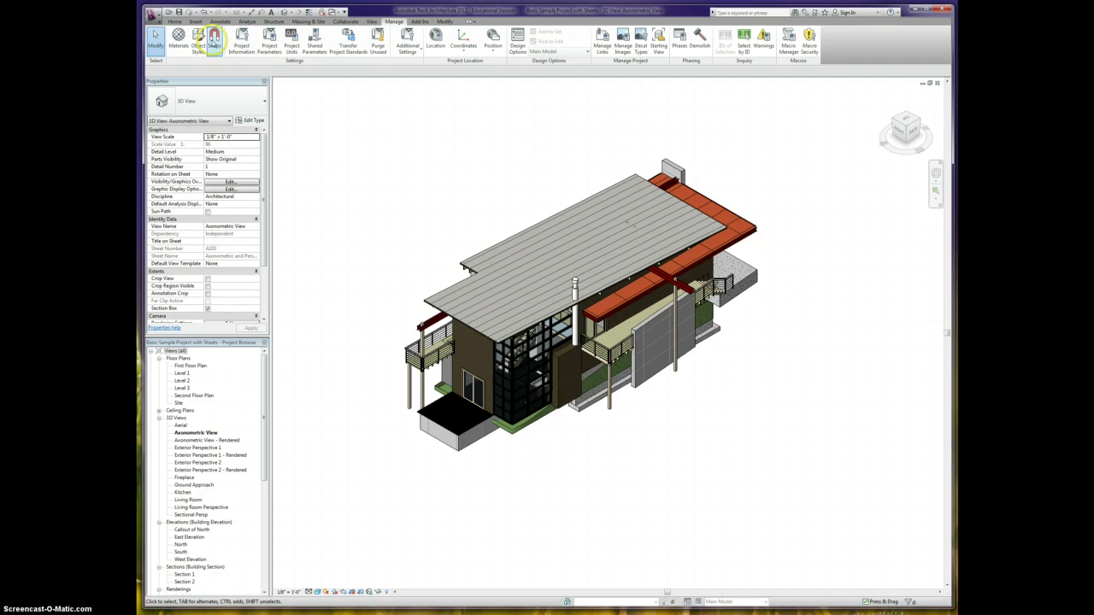
{"action": "left_click", "coordinate": [177, 21]}
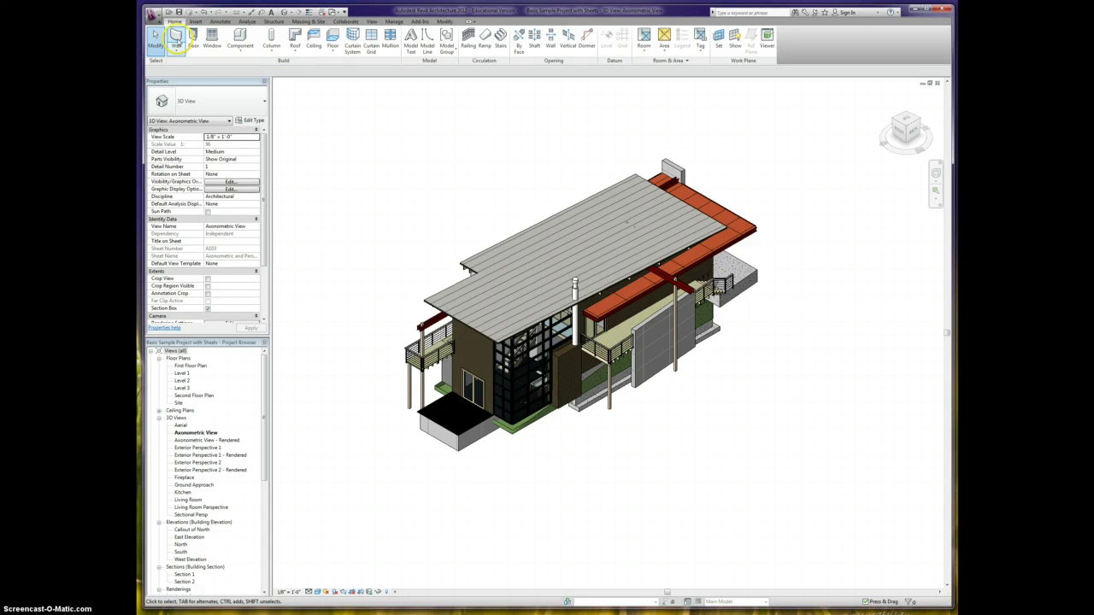
- Start and cancel a wall in the 3D view, then orbit the house over the top to the back
{"action": "left_click", "coordinate": [176, 38]}
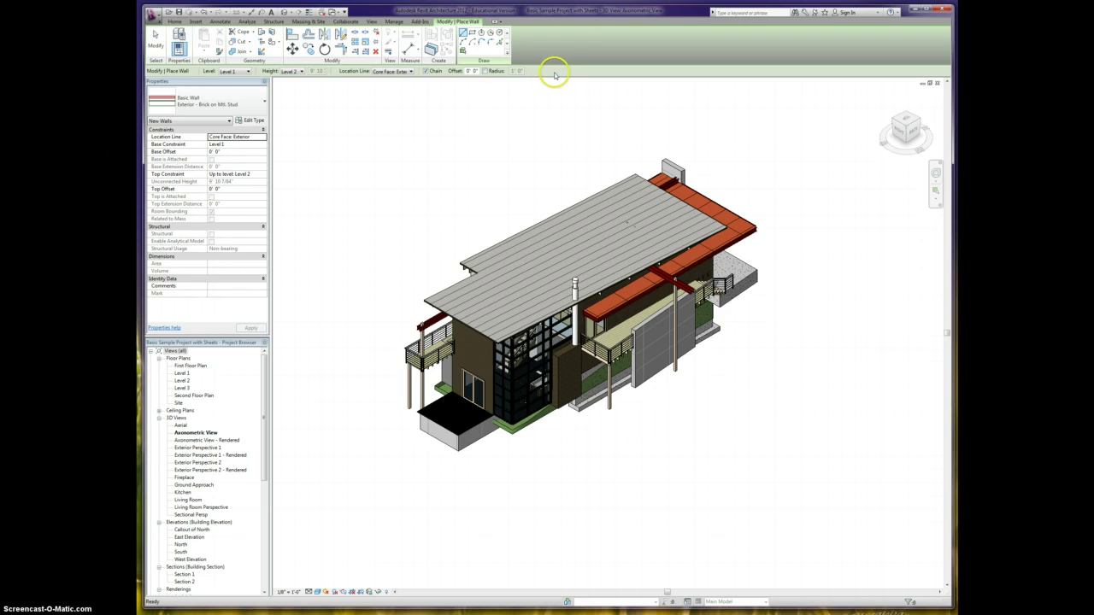
{"action": "left_click", "coordinate": [389, 146]}
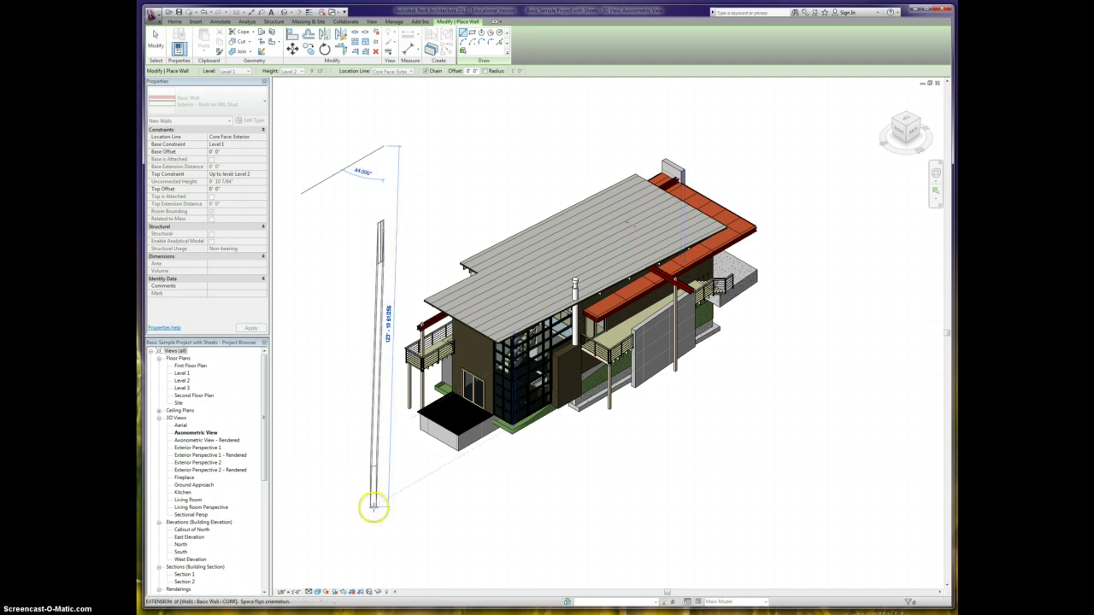
{"action": "key", "text": "Escape"}
{"action": "key", "text": "Escape"}
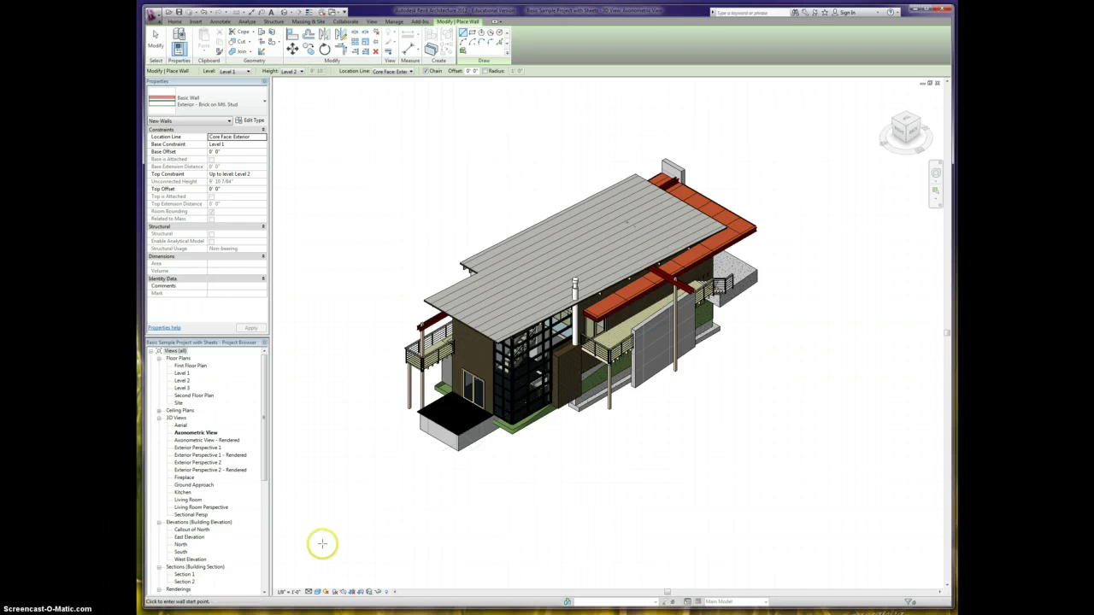
{"action": "key", "text": "Escape"}
{"action": "key", "text": "Escape"}
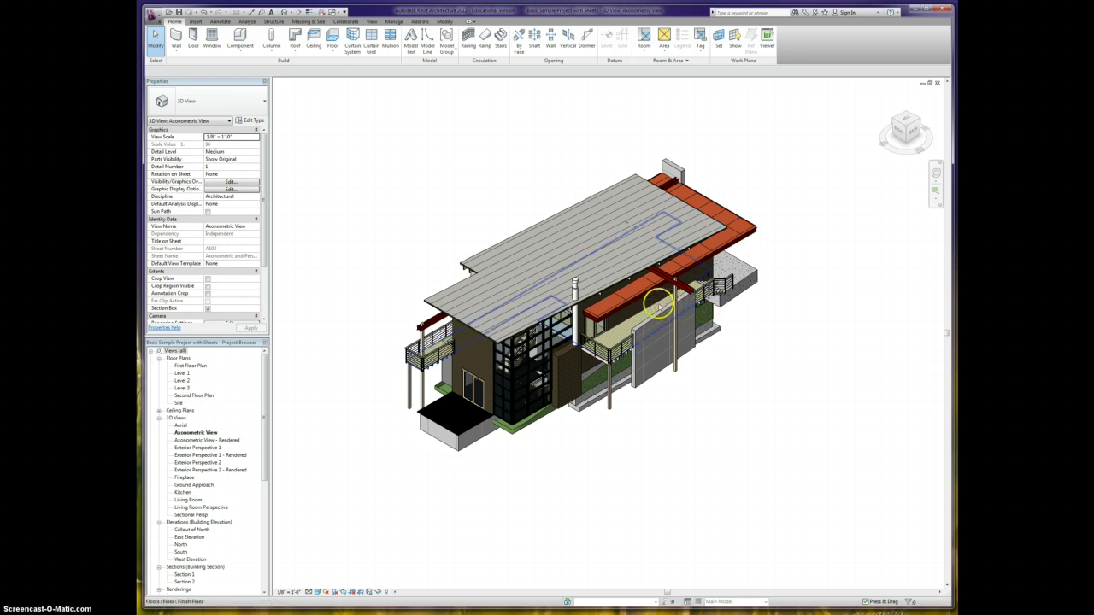
{"action": "middle_click_drag", "start_coordinate": [588, 313], "coordinate": [654, 307], "text": "shift"}
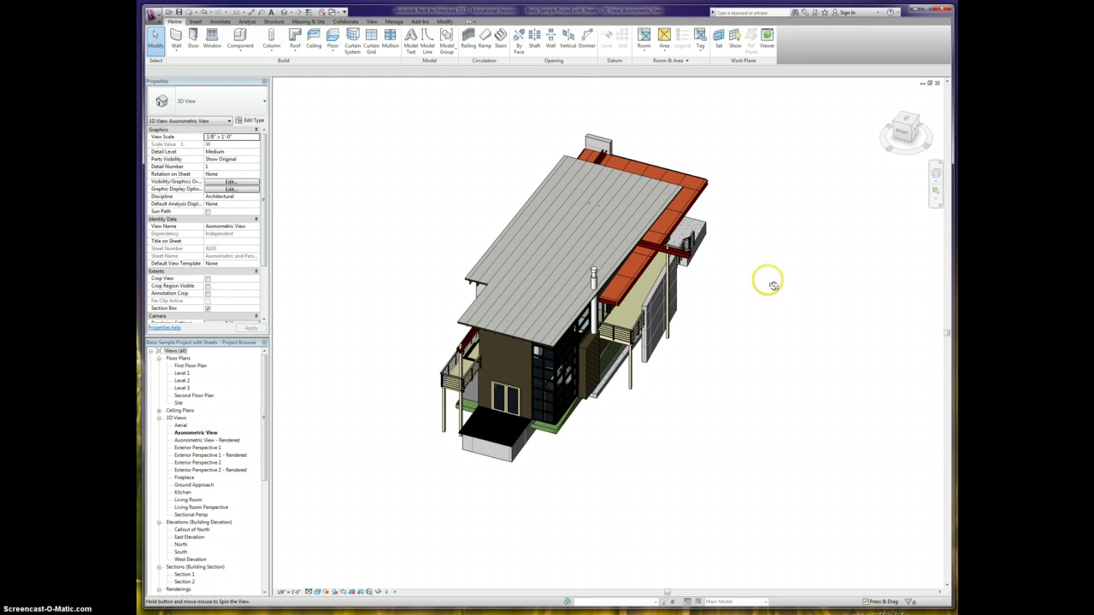
{"action": "middle_click_drag", "start_coordinate": [737, 297], "coordinate": [915, 139], "text": "shift"}
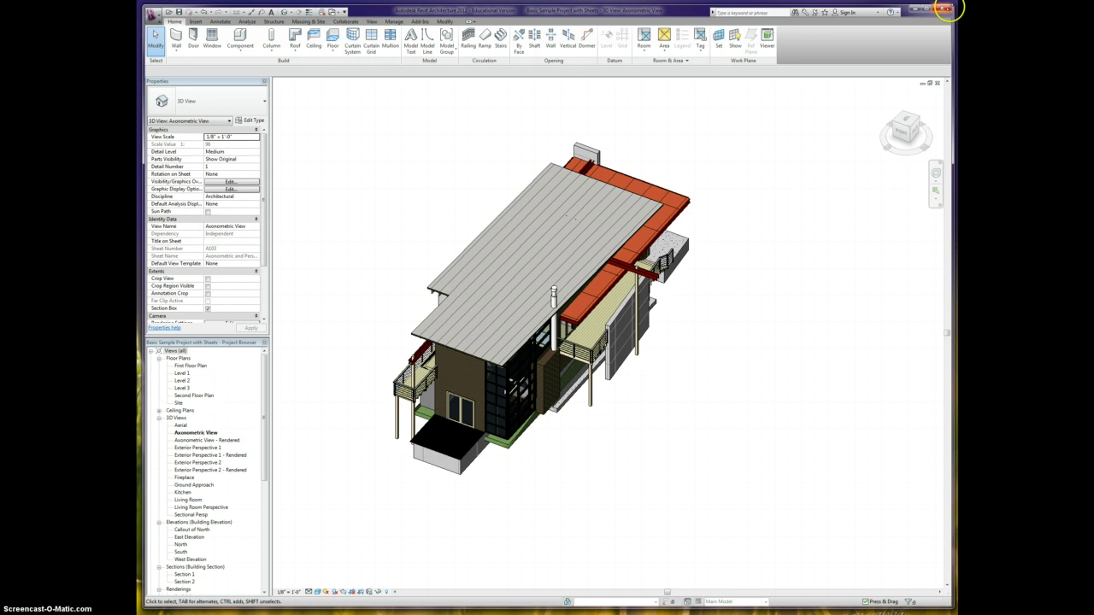
- Close the sample house project, answering the save-changes prompt
{"action": "left_click", "coordinate": [945, 9]}
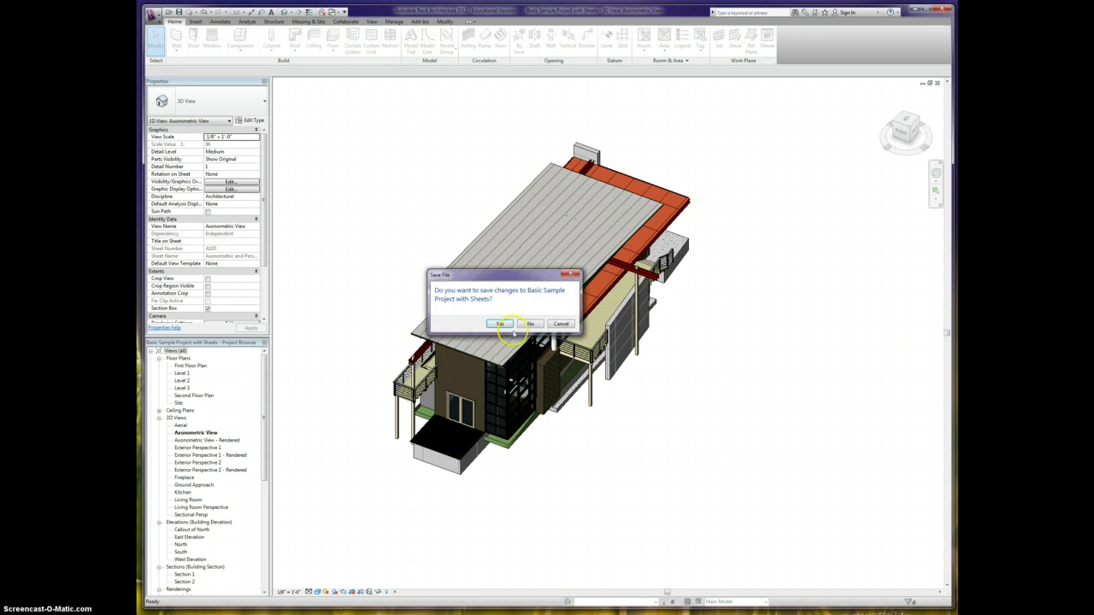
{"action": "left_click", "coordinate": [527, 324]}
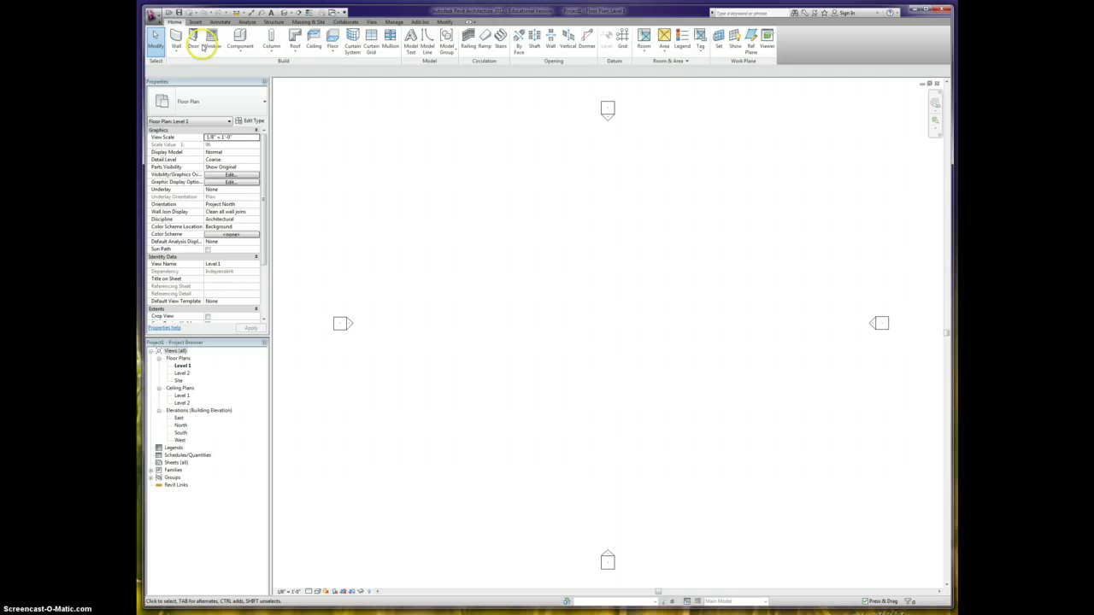
- Save the blank project as 'Project1' on the Desktop, dismissing the no-disk error
{"action": "left_click", "coordinate": [151, 15]}
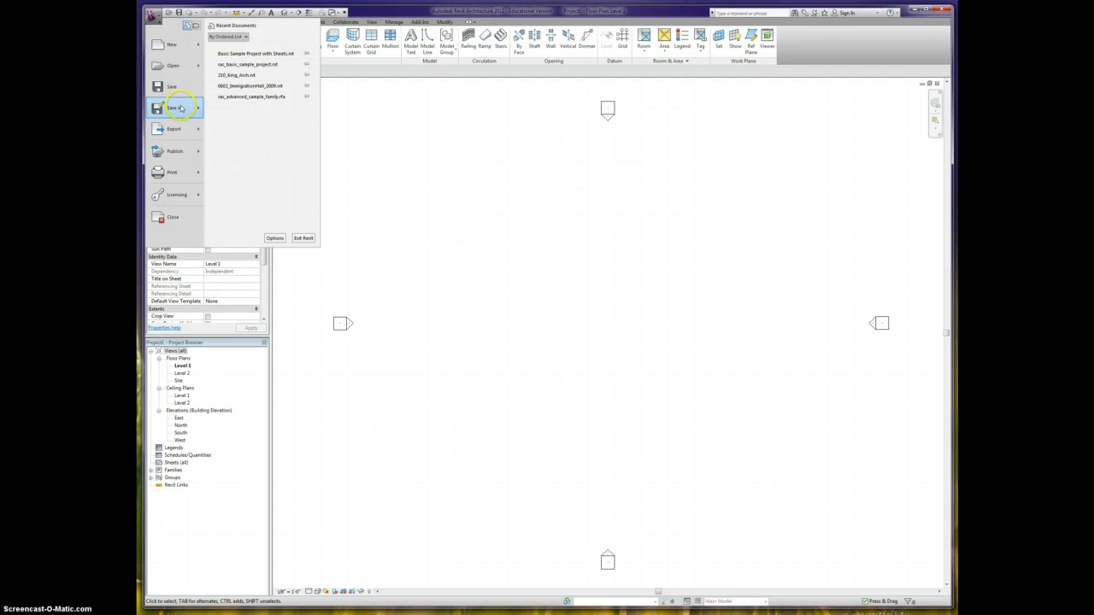
{"action": "mouse_move", "coordinate": [181, 107]}
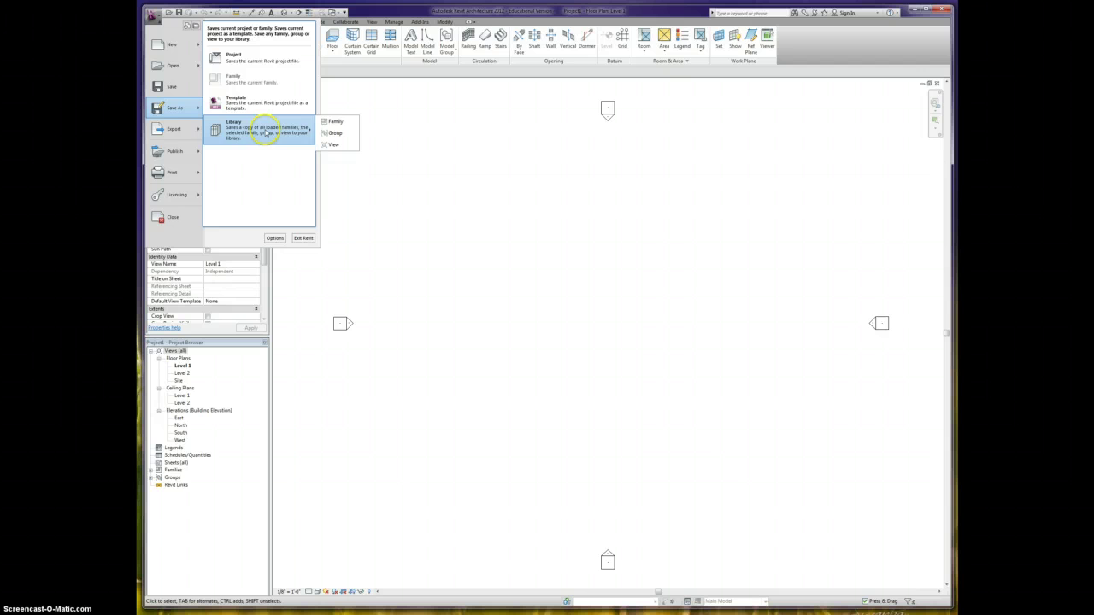
{"action": "left_click", "coordinate": [232, 65]}
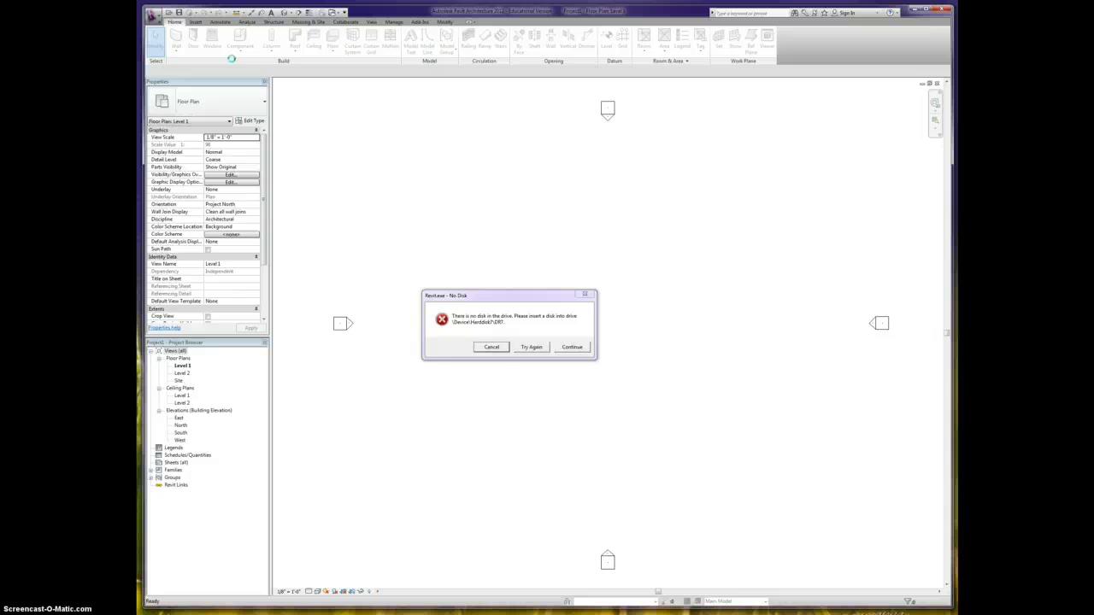
{"action": "left_click", "coordinate": [496, 347]}
{"action": "left_click", "coordinate": [370, 356]}
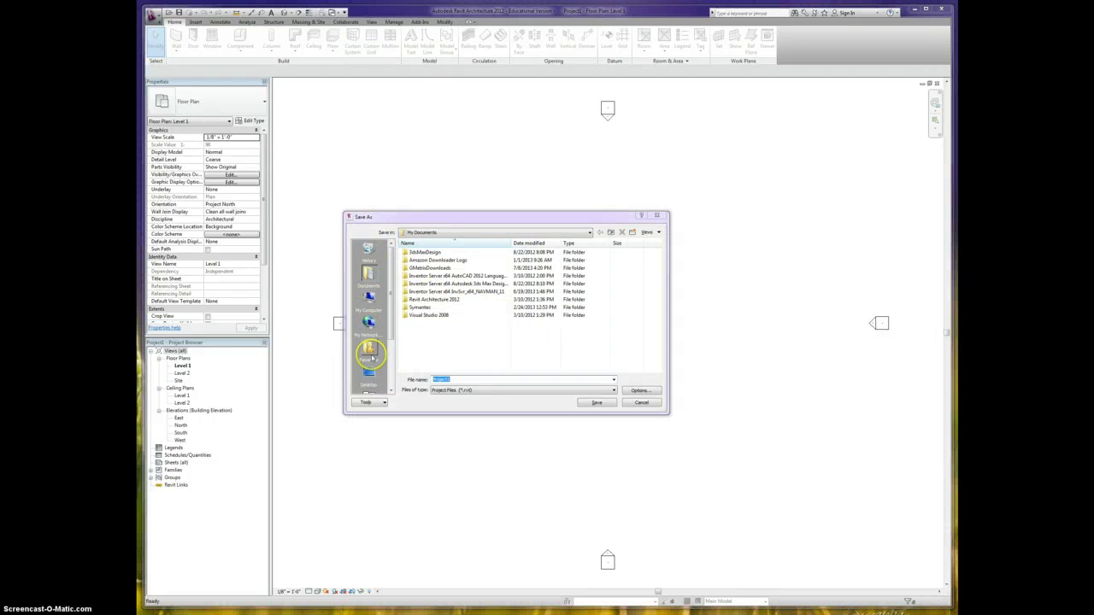
{"action": "left_click", "coordinate": [454, 378]}
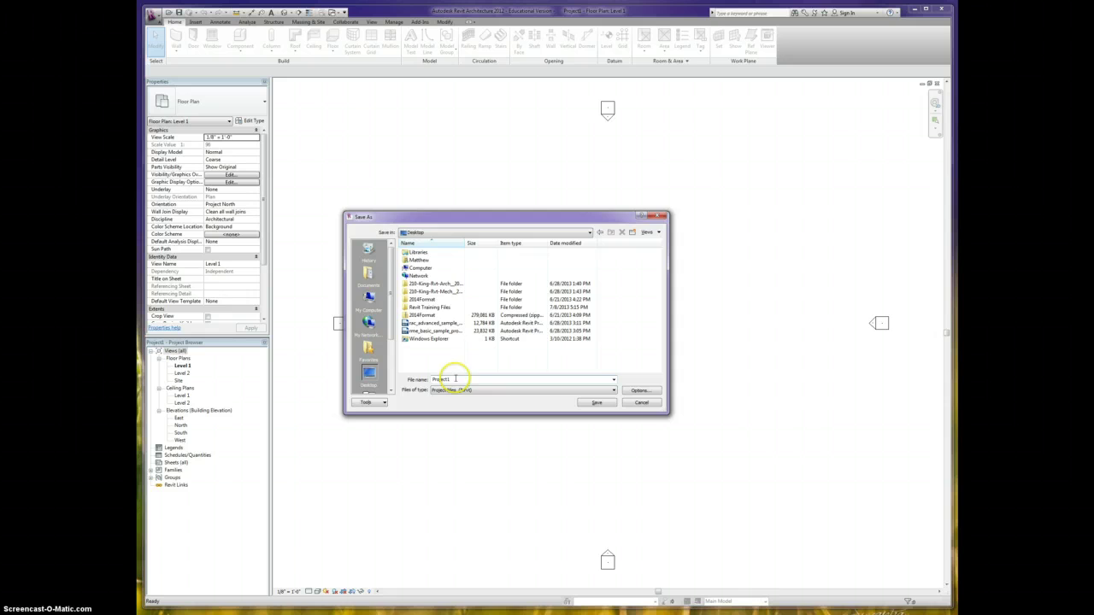
{"action": "left_click", "coordinate": [596, 402]}
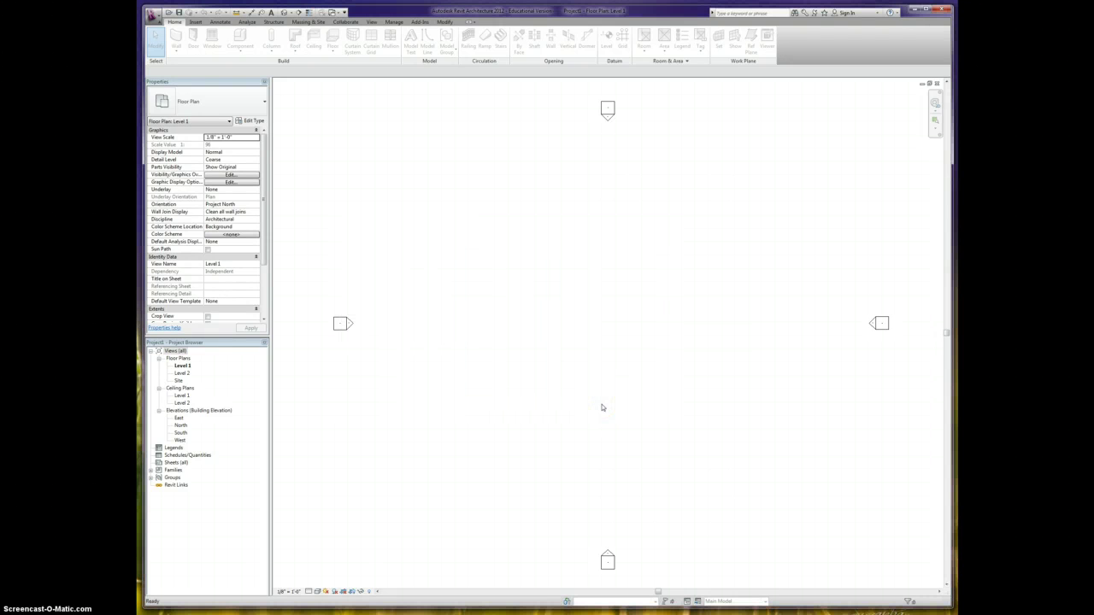
{"action": "left_click", "coordinate": [567, 303]}
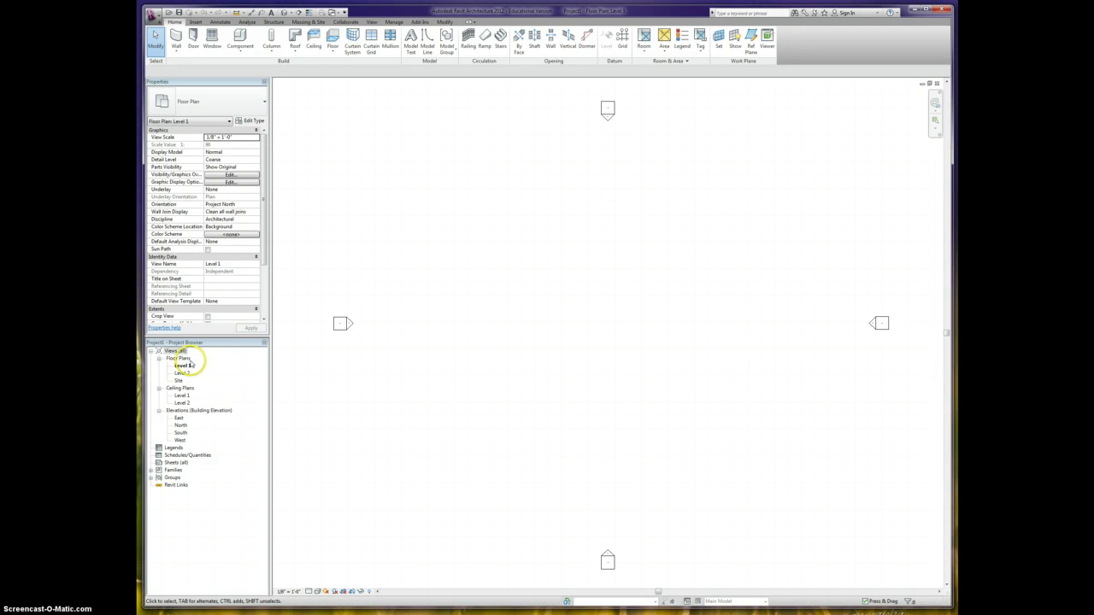
{"action": "left_click", "coordinate": [159, 411]}
{"action": "left_click", "coordinate": [159, 411]}
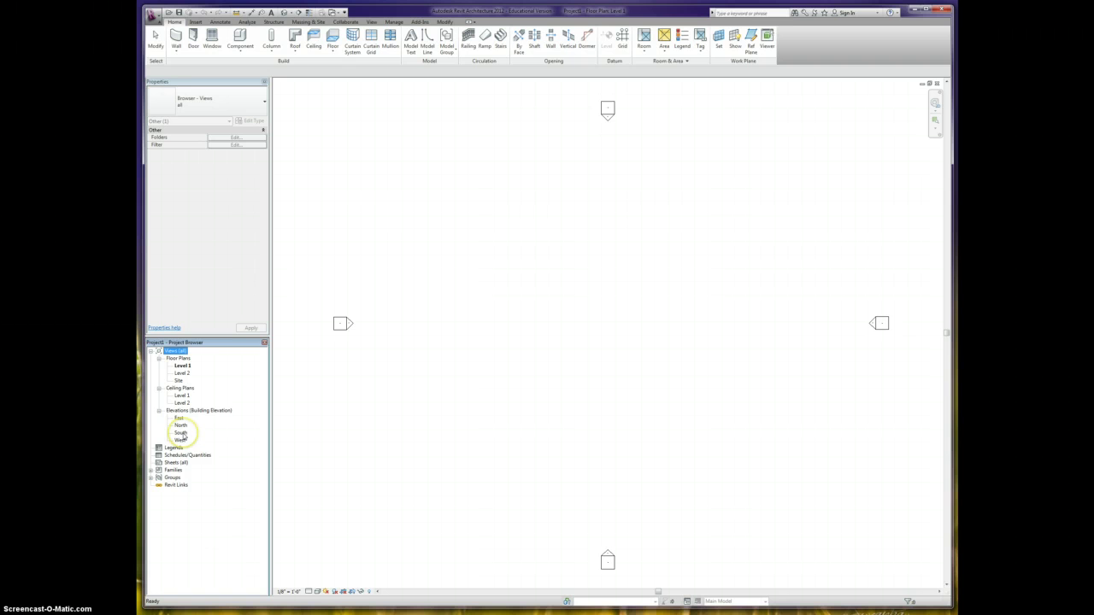
- Open the South elevation and zoom in on the Level 1 and Level 2 heads
{"action": "double_click", "coordinate": [181, 433]}
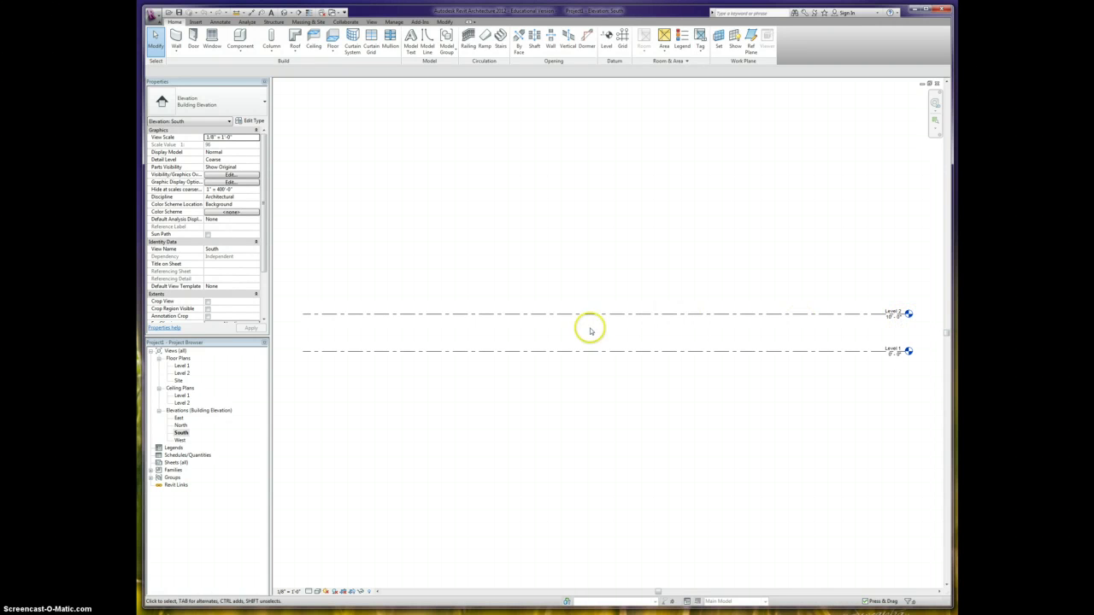
{"action": "scroll", "coordinate": [550, 330], "scroll_direction": "down", "scroll_amount": 3}
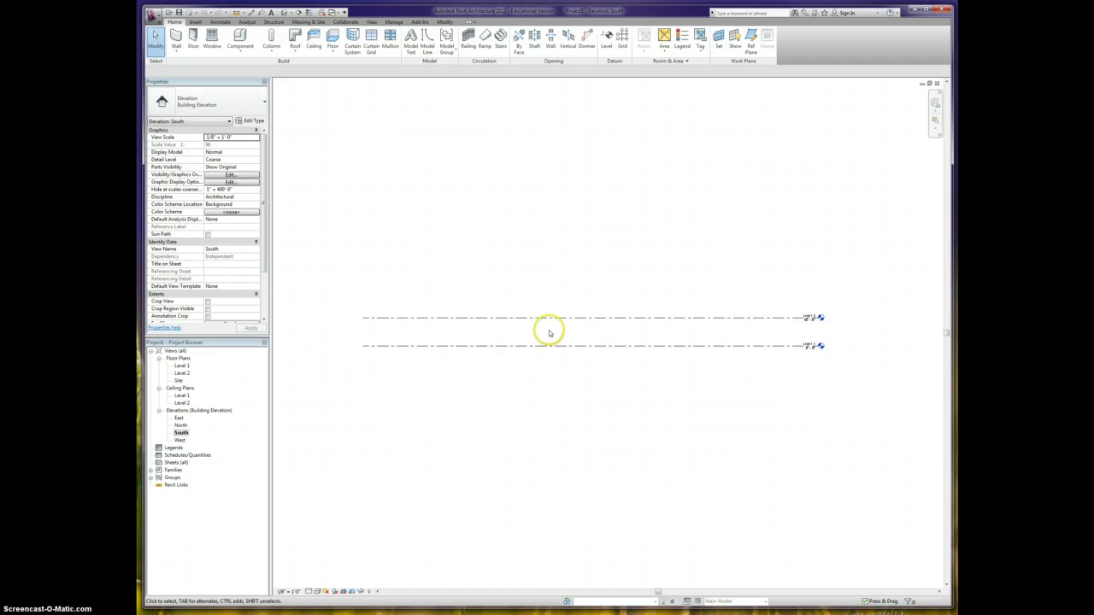
{"action": "scroll", "coordinate": [552, 329], "scroll_direction": "up", "scroll_amount": 3}
{"action": "scroll", "coordinate": [554, 326], "scroll_direction": "down", "scroll_amount": 1}
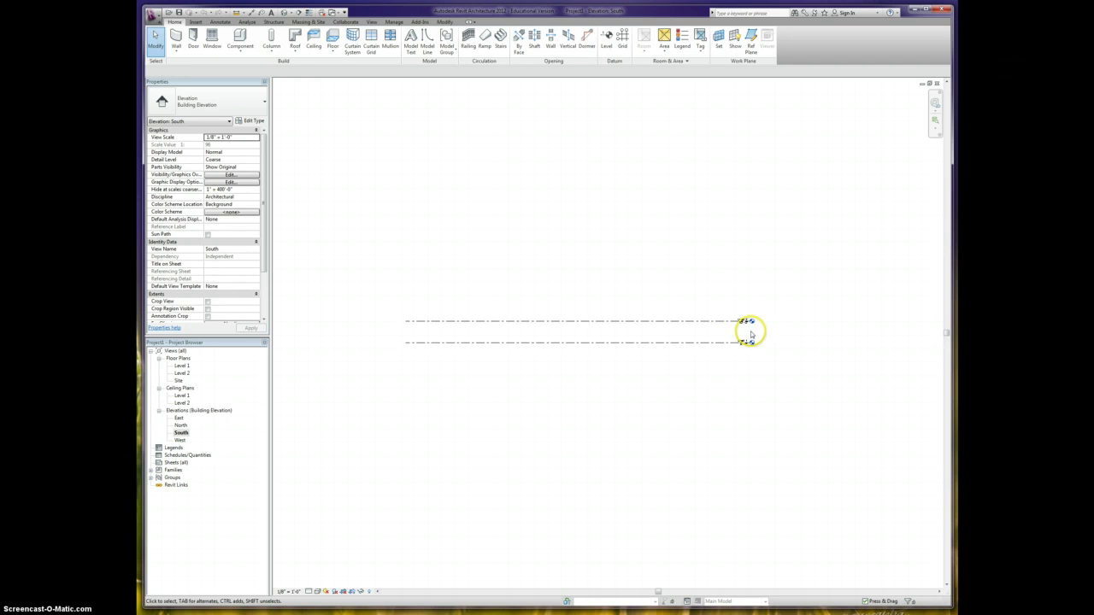
{"action": "scroll", "coordinate": [751, 334], "scroll_direction": "up", "scroll_amount": 5}
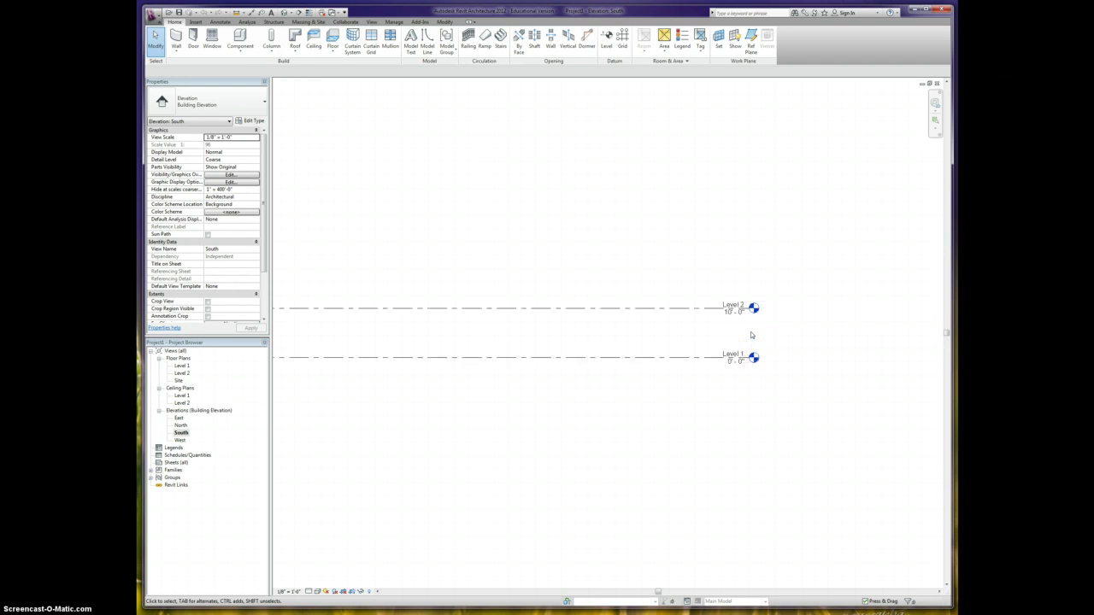
{"action": "scroll", "coordinate": [751, 334], "scroll_direction": "up", "scroll_amount": 1}
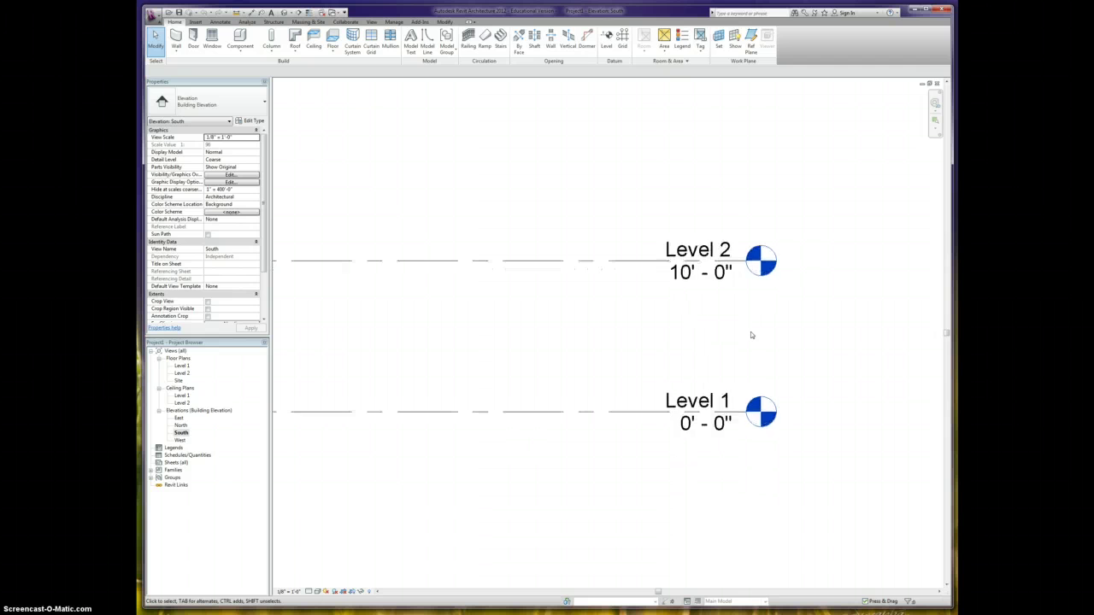
{"action": "middle_click_drag", "start_coordinate": [726, 330], "coordinate": [663, 337]}
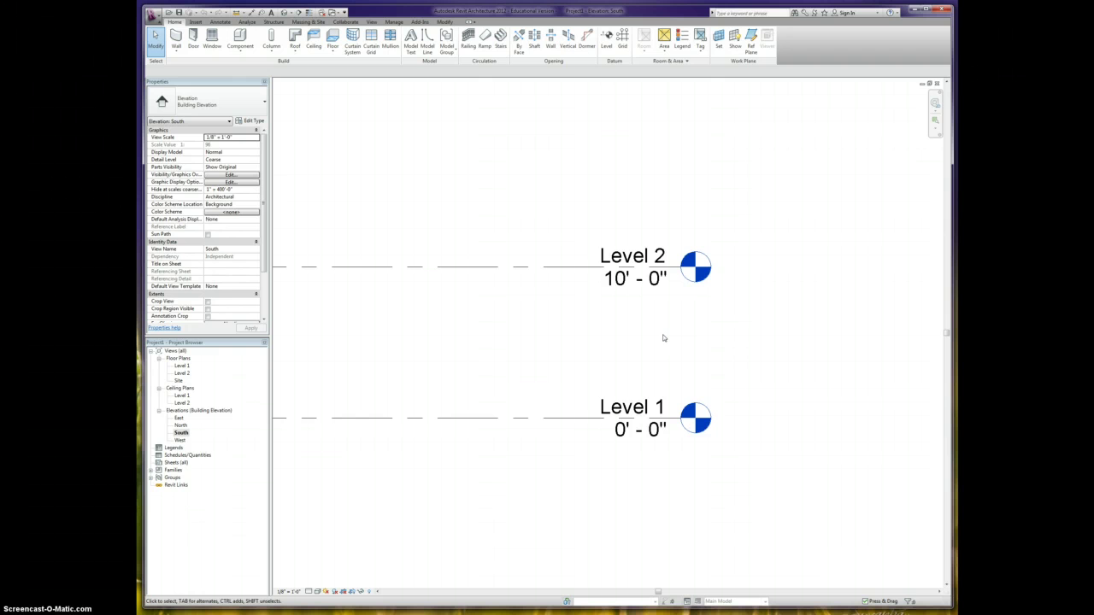
{"action": "left_click", "coordinate": [664, 333]}
- Rename Level 1 to '00 Foundation', agreeing to rename its corresponding views
{"action": "left_click", "coordinate": [647, 412]}
{"action": "left_click", "coordinate": [630, 407]}
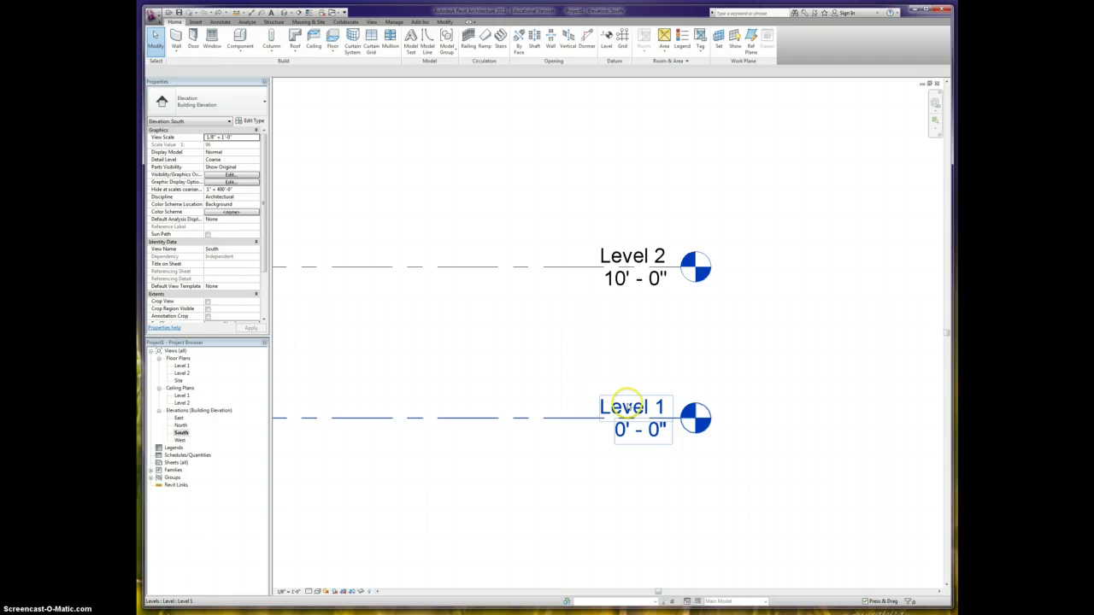
{"action": "left_click", "coordinate": [630, 408]}
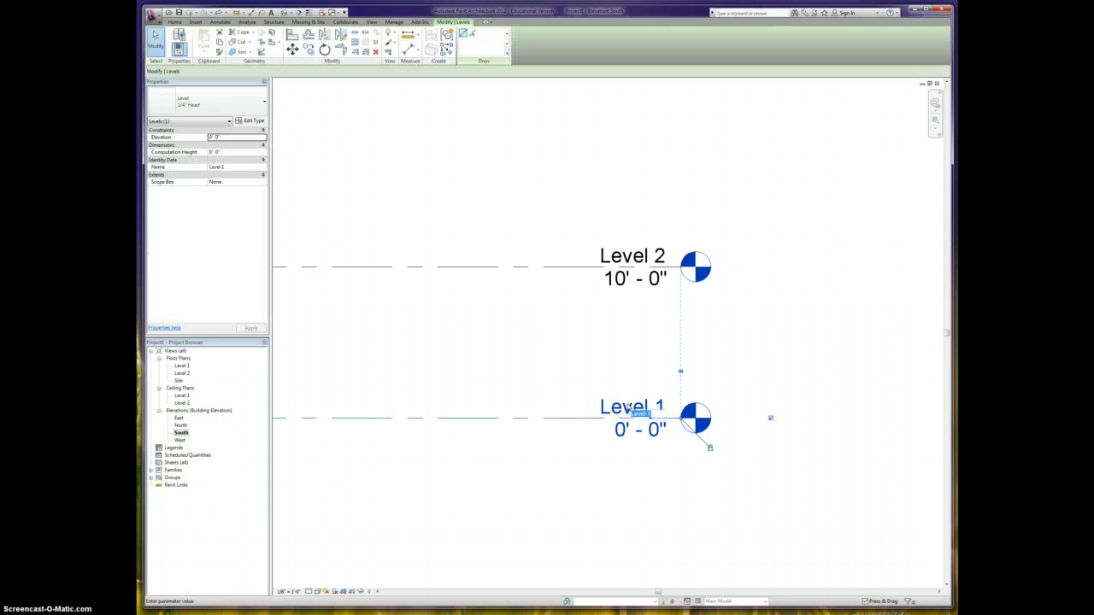
{"action": "left_click", "coordinate": [654, 410]}
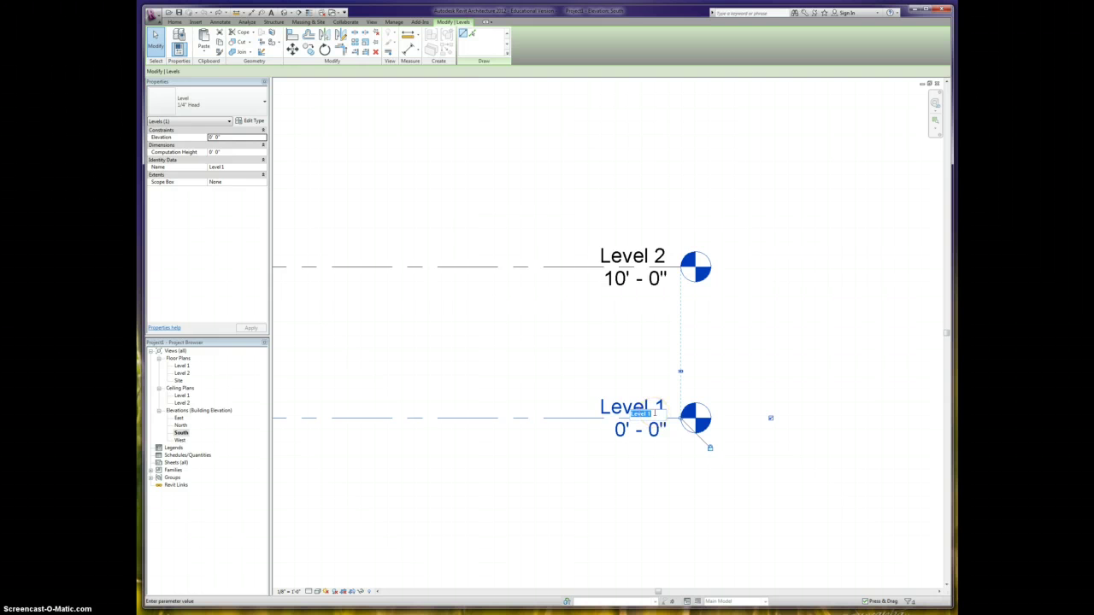
{"action": "type", "text": "B Foundation"}
{"action": "key", "text": "Return"}
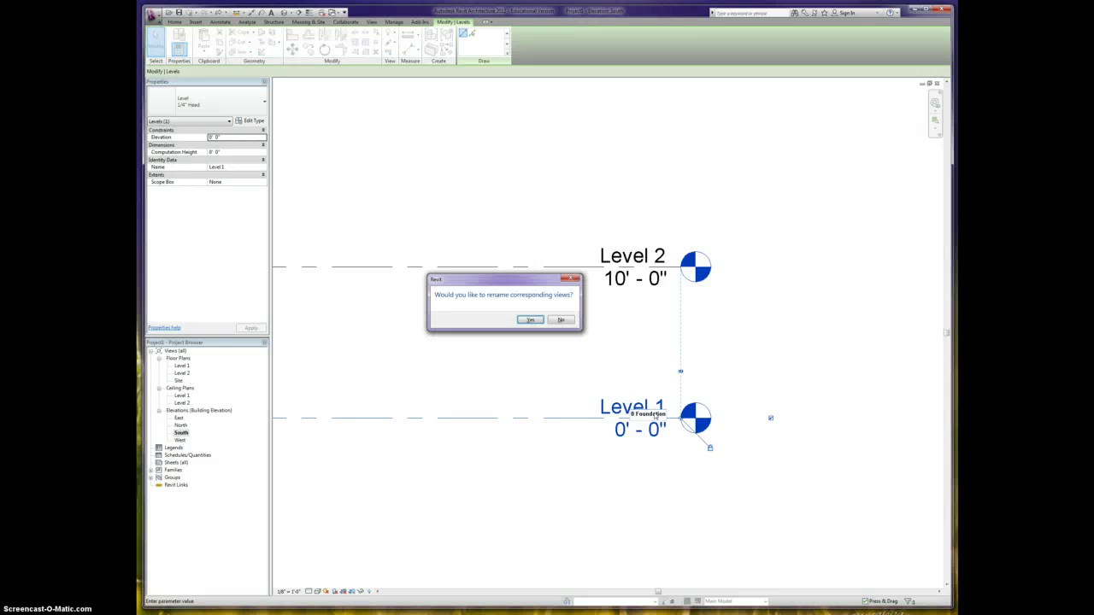
{"action": "left_click", "coordinate": [531, 320]}
{"action": "left_click", "coordinate": [584, 410]}
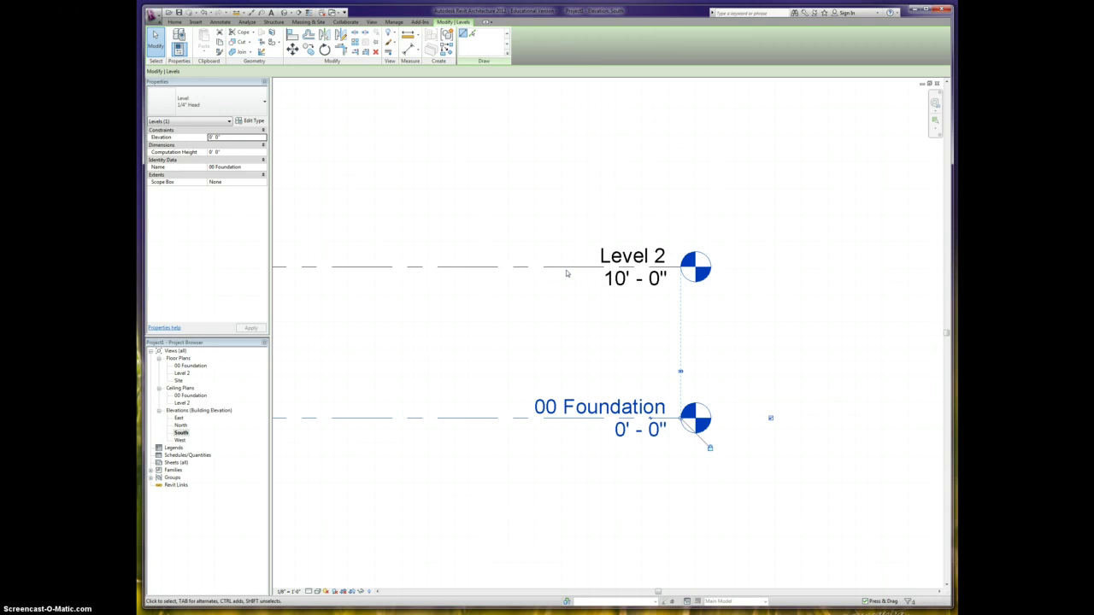
- Rename Level 2 to '01 Lower Level', agreeing to rename its matching plan views
{"action": "left_click_drag", "start_coordinate": [566, 276], "coordinate": [559, 281]}
{"action": "left_click", "coordinate": [626, 256]}
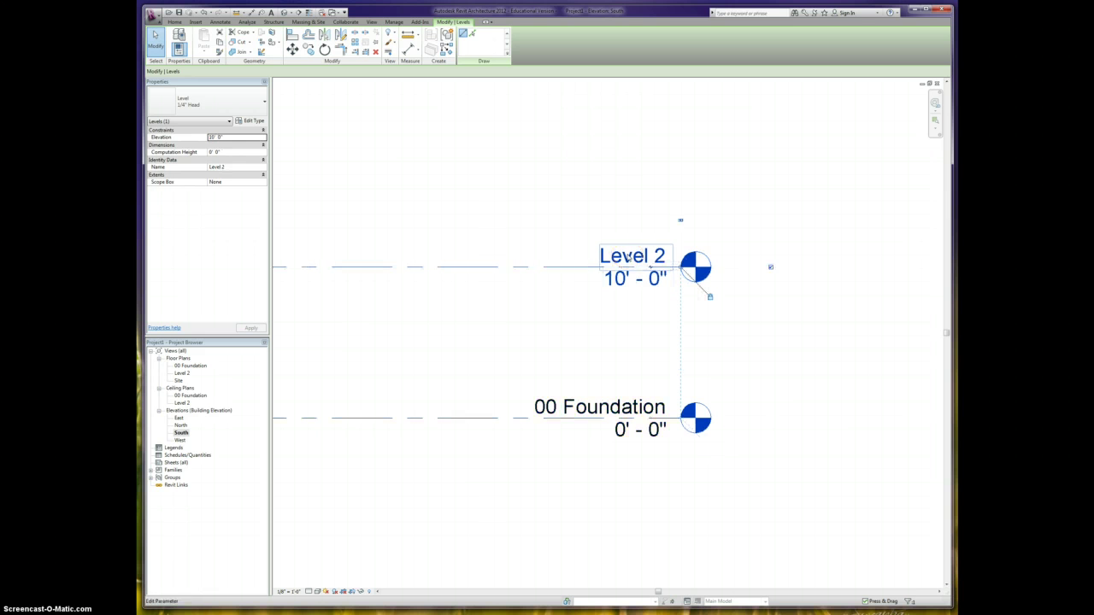
{"action": "left_click", "coordinate": [629, 257]}
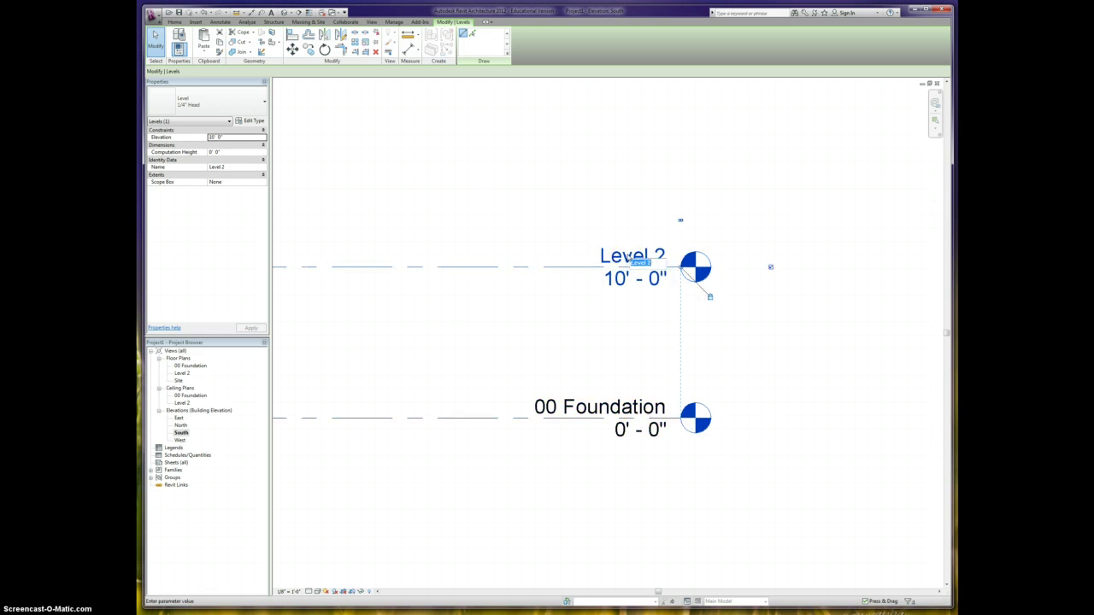
{"action": "type", "text": "01"}
{"action": "key", "text": "Return"}
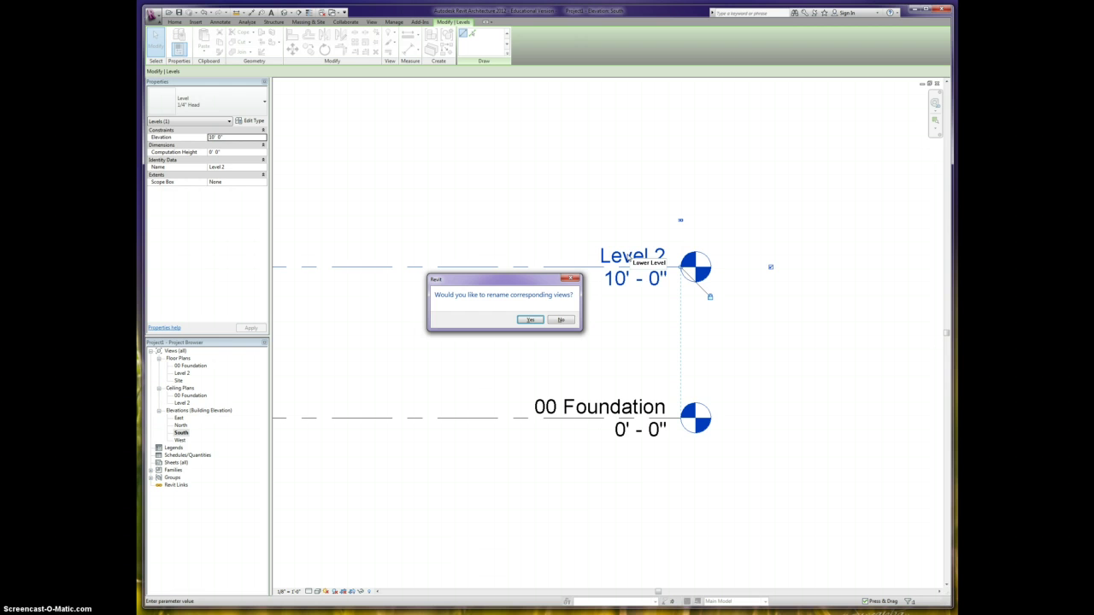
{"action": "key", "text": "Return"}
- Deselect the level, zoom out and pan to leave space above 01 Lower Level
{"action": "left_click_drag", "start_coordinate": [598, 293], "coordinate": [578, 329]}
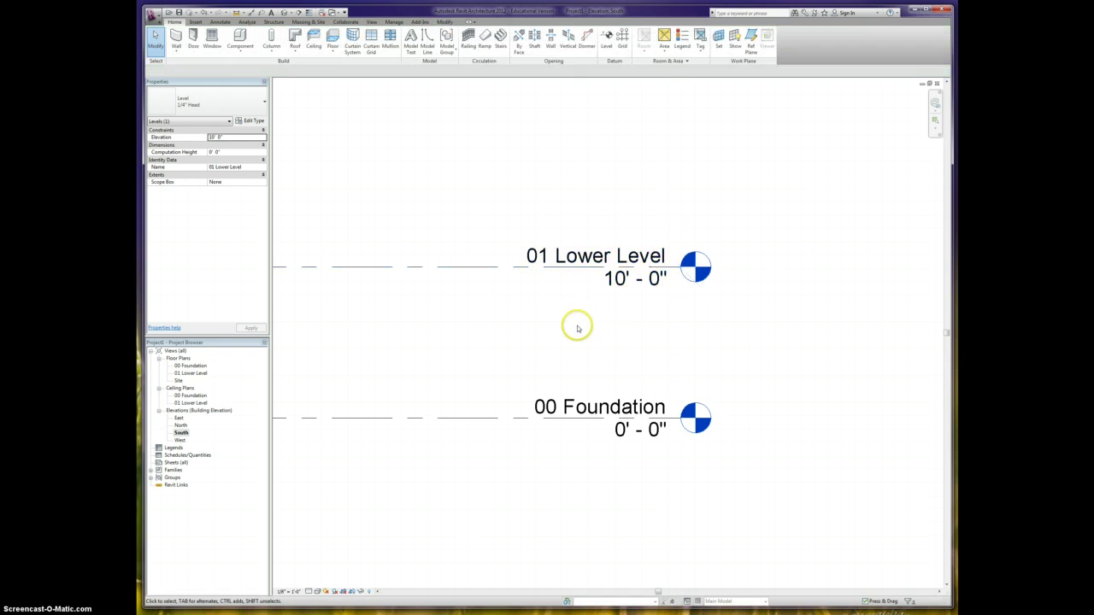
{"action": "scroll", "coordinate": [589, 369], "scroll_direction": "down", "scroll_amount": 3}
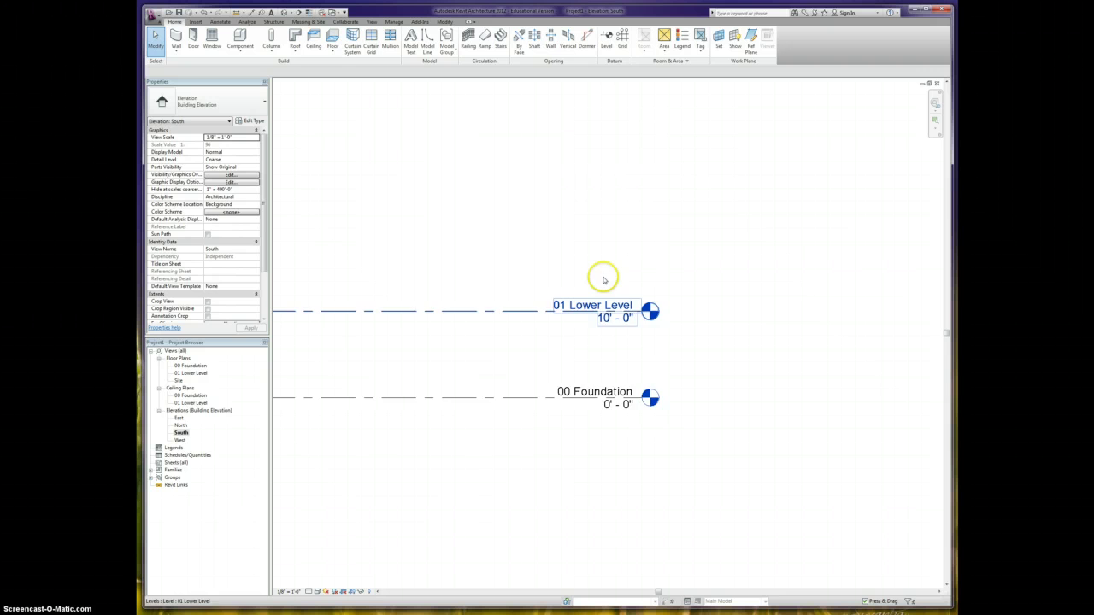
{"action": "scroll", "coordinate": [603, 277], "scroll_direction": "up", "scroll_amount": 2}
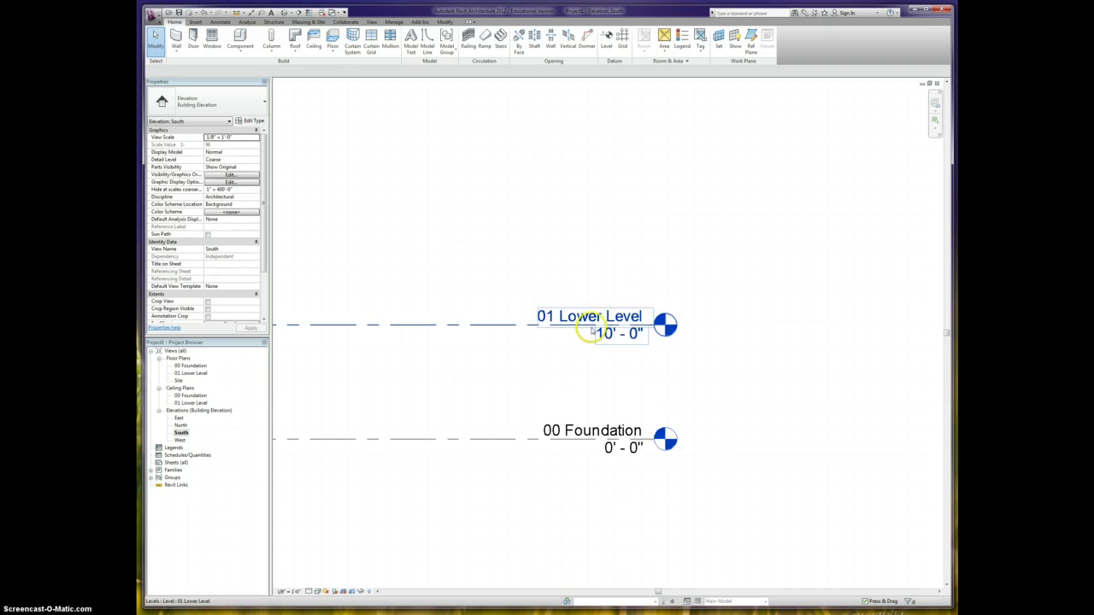
{"action": "scroll", "coordinate": [602, 282], "scroll_direction": "down", "scroll_amount": 1}
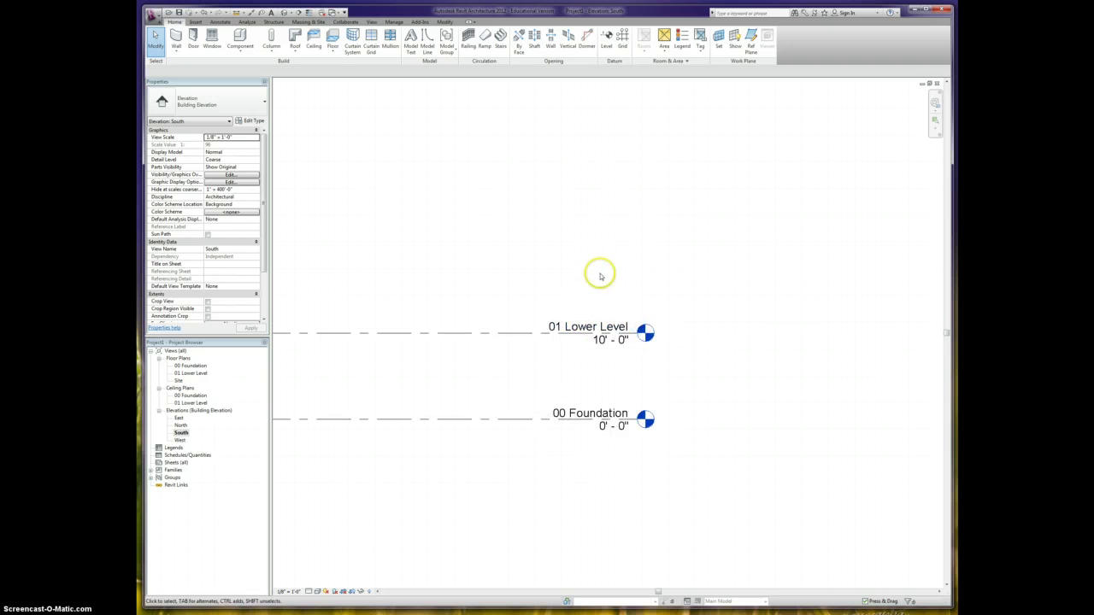
{"action": "middle_click_drag", "start_coordinate": [603, 280], "coordinate": [600, 342]}
{"action": "scroll", "coordinate": [597, 341], "scroll_direction": "down", "scroll_amount": 1}
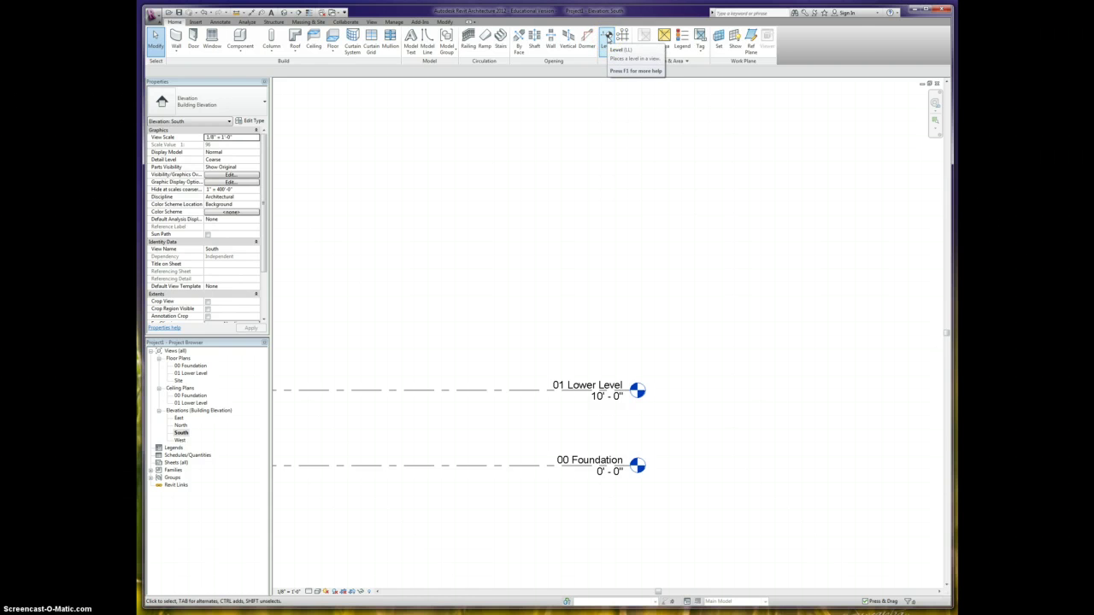
- Start the Level tool in Pick Lines mode with a 10' offset
{"action": "left_click", "coordinate": [607, 36]}
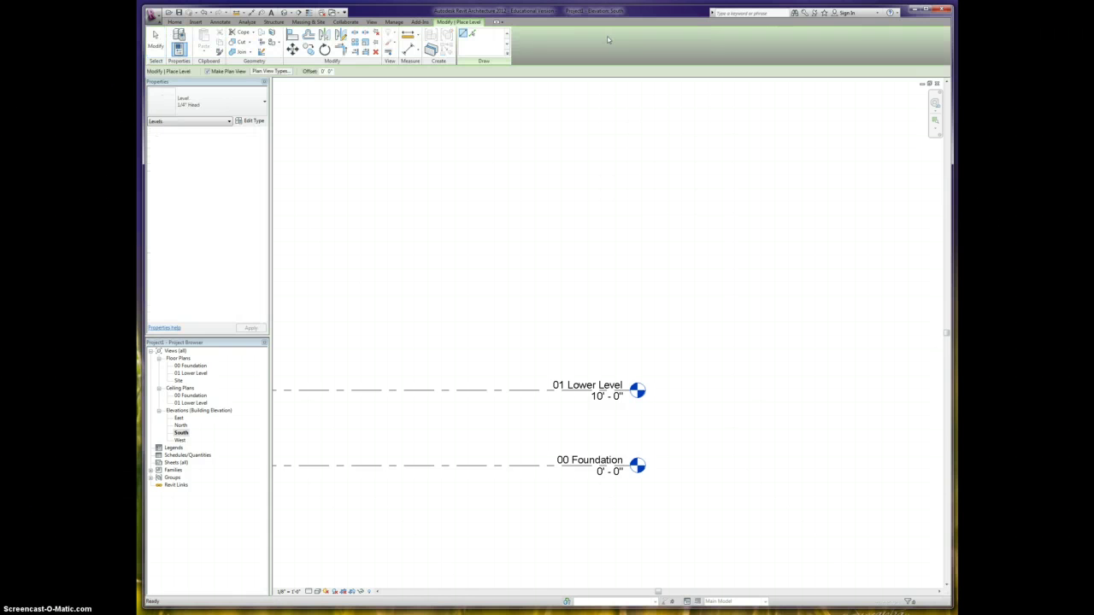
{"action": "left_click", "coordinate": [521, 51]}
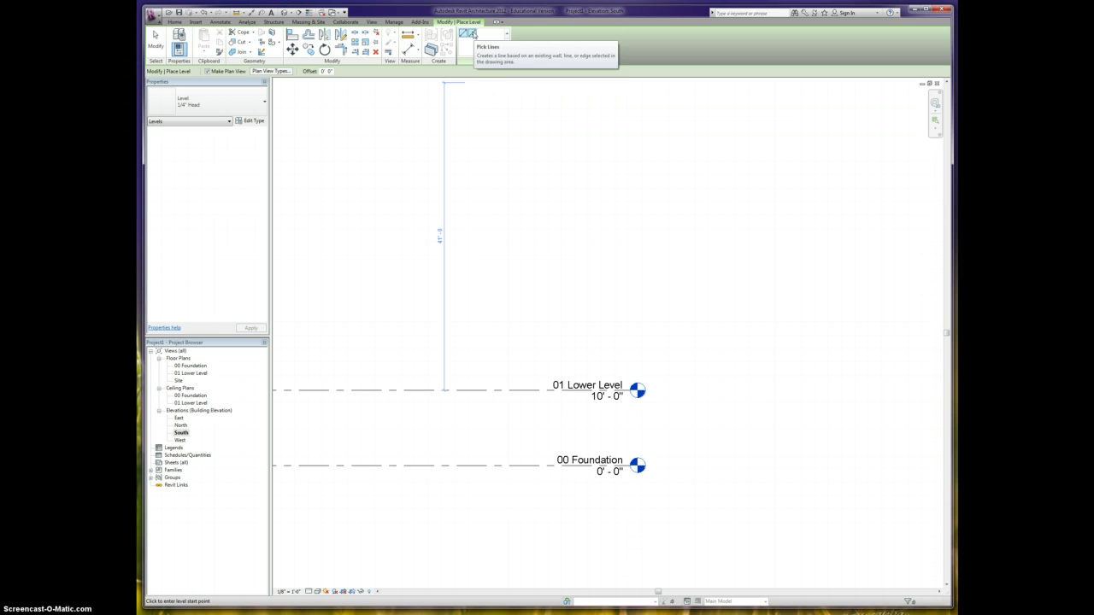
{"action": "left_click", "coordinate": [473, 34]}
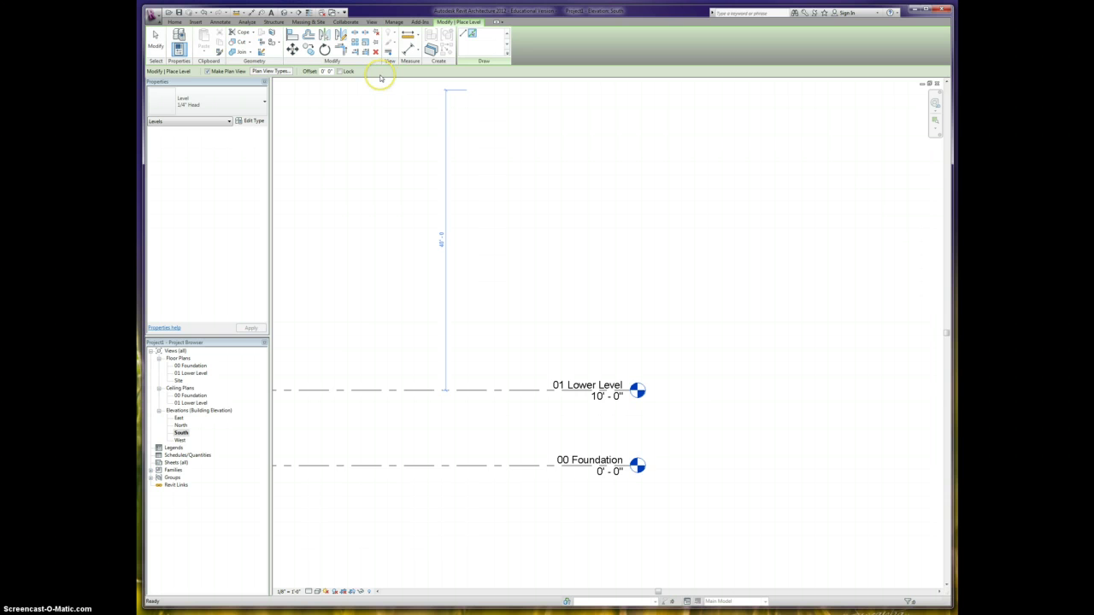
{"action": "left_click", "coordinate": [324, 71]}
{"action": "left_click_drag", "start_coordinate": [324, 71], "coordinate": [336, 71]}
{"action": "type", "text": "10"}
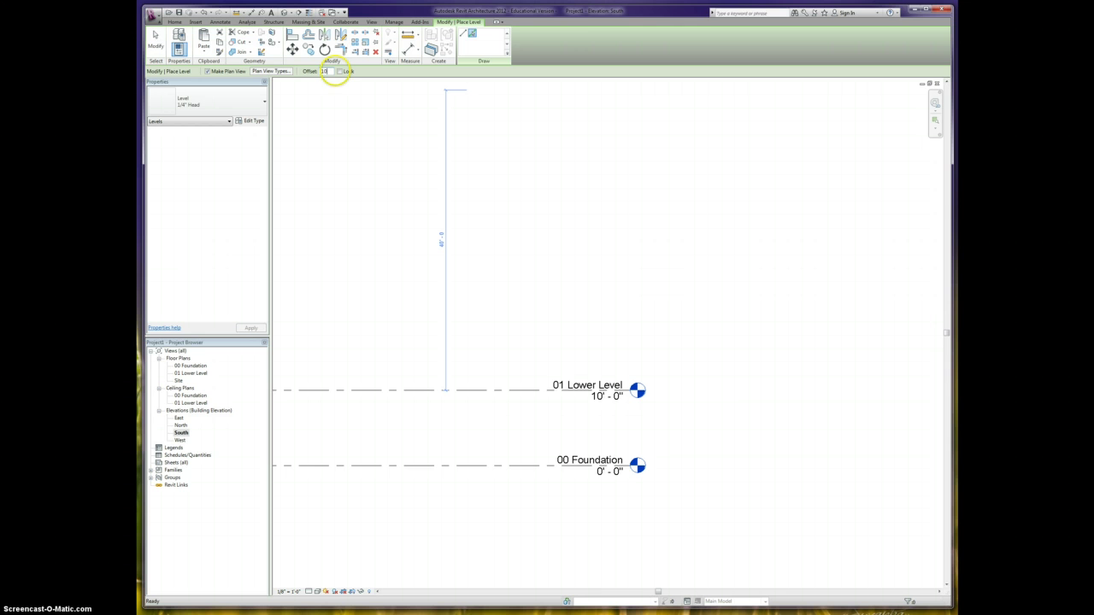
{"action": "type", "text": "'"}
{"action": "key", "text": "Return"}
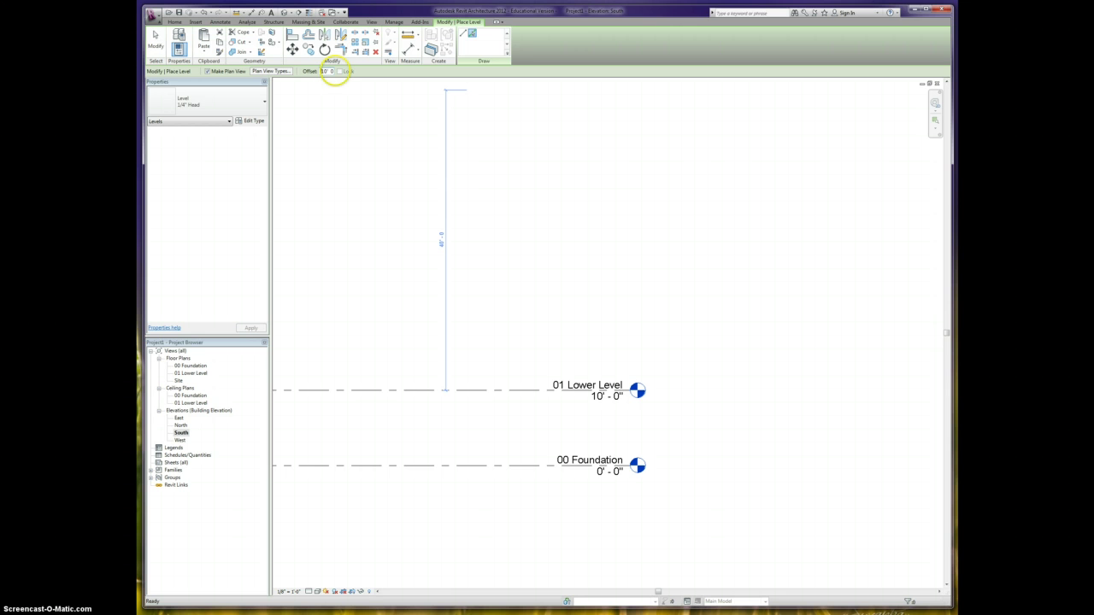
- Pick above 01 Lower Level, then above Level 3, adding levels at 20' and 30'
{"action": "left_click", "coordinate": [502, 393]}
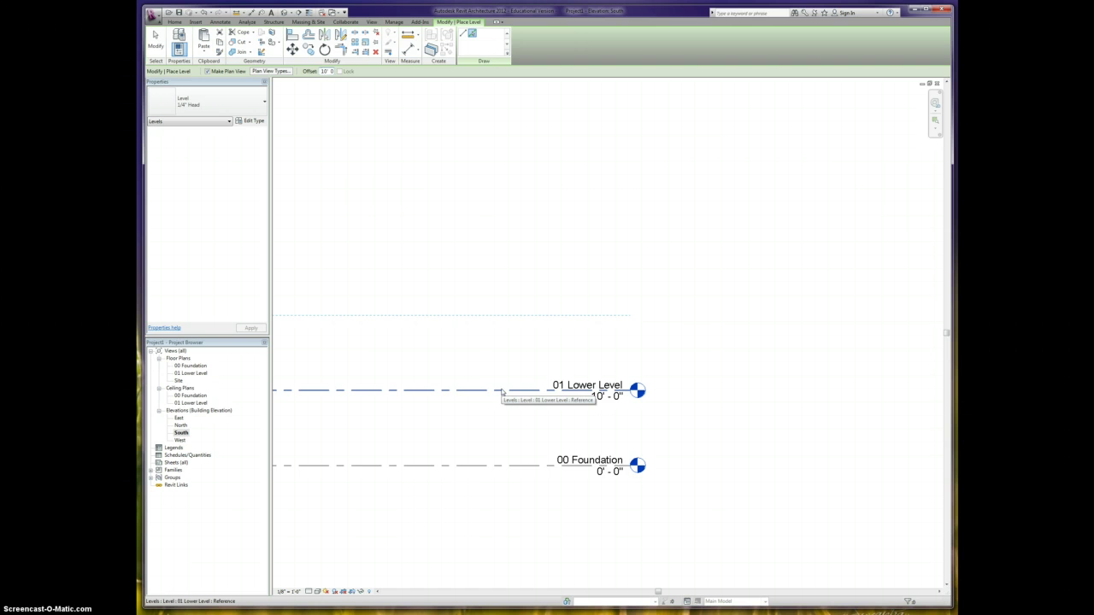
{"action": "left_click", "coordinate": [503, 391]}
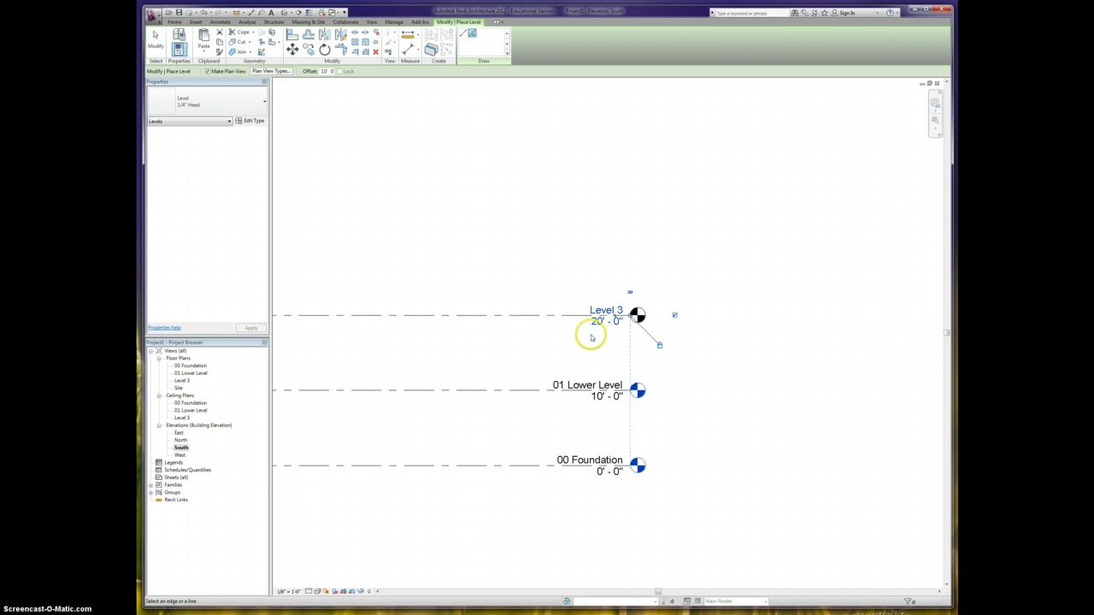
{"action": "left_click", "coordinate": [521, 317]}
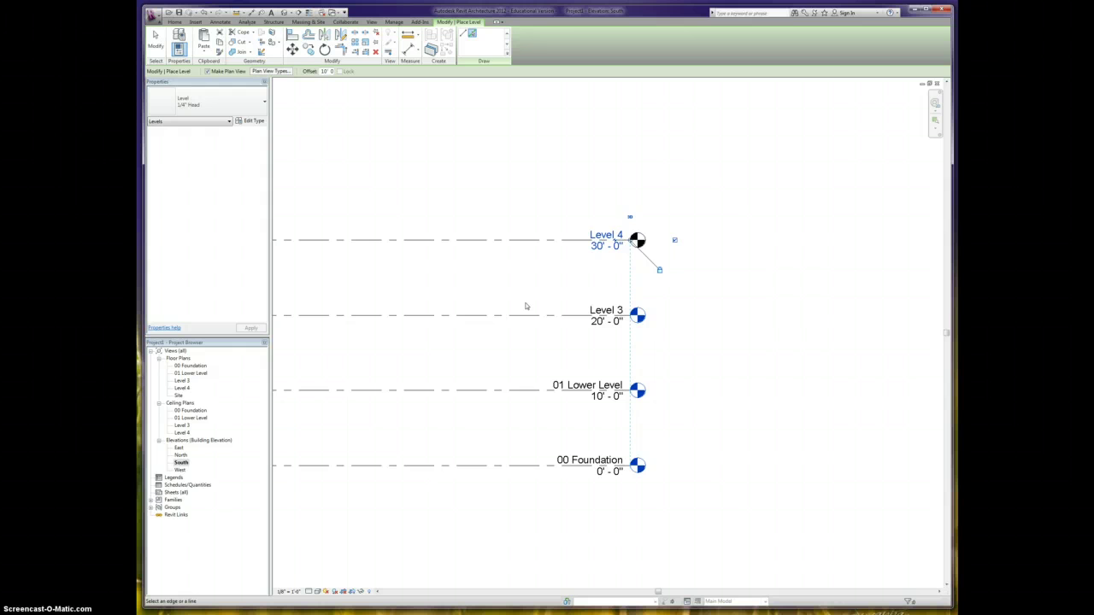
{"action": "left_click", "coordinate": [528, 301]}
- Finish placing levels and rename Level 3 to '02 Entry Level' with its matching views
{"action": "left_click", "coordinate": [156, 42]}
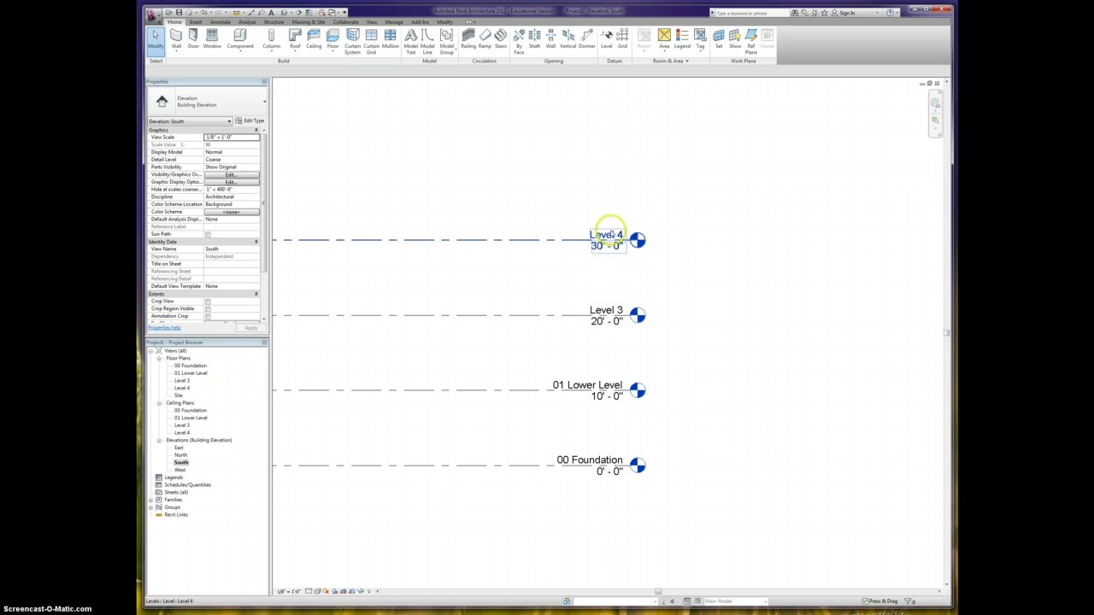
{"action": "left_click", "coordinate": [609, 315]}
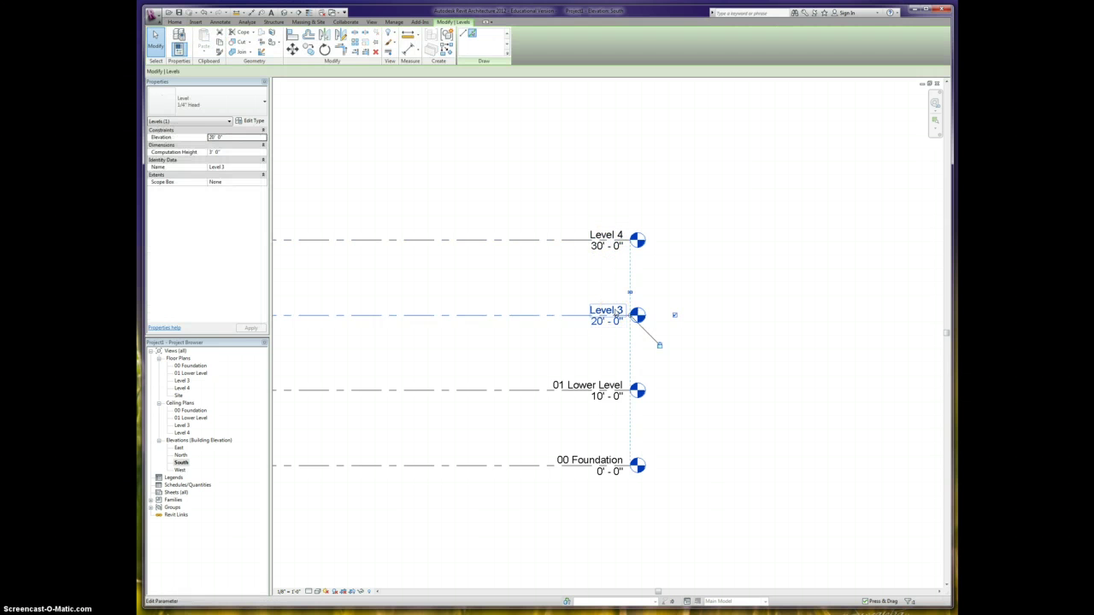
{"action": "left_click", "coordinate": [616, 310]}
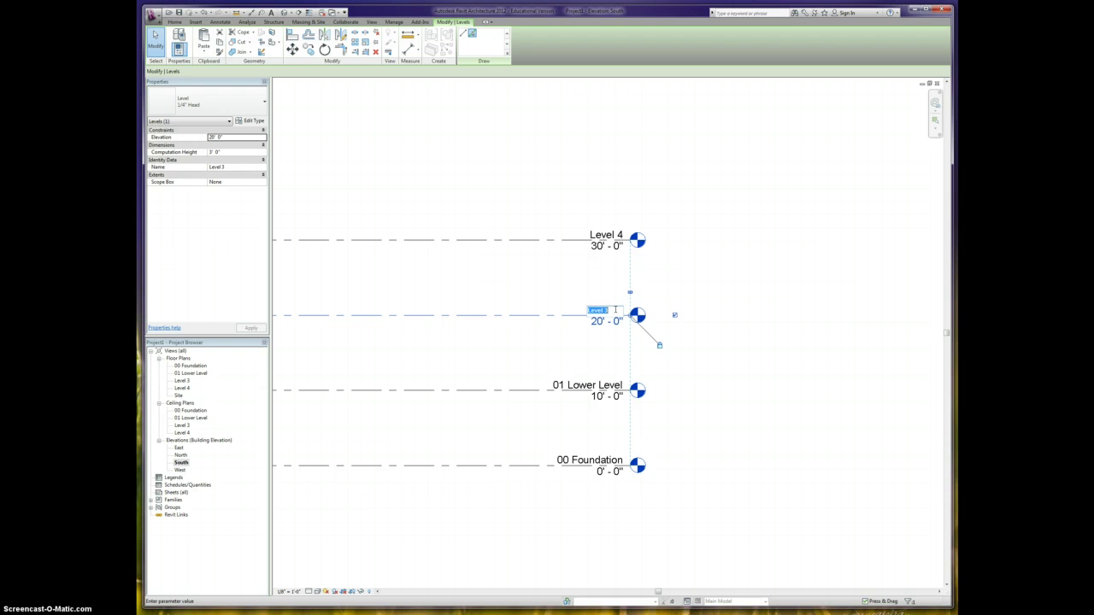
{"action": "type", "text": "0"}
{"action": "type", "text": "2 Entry Level"}
{"action": "key", "text": "Return"}
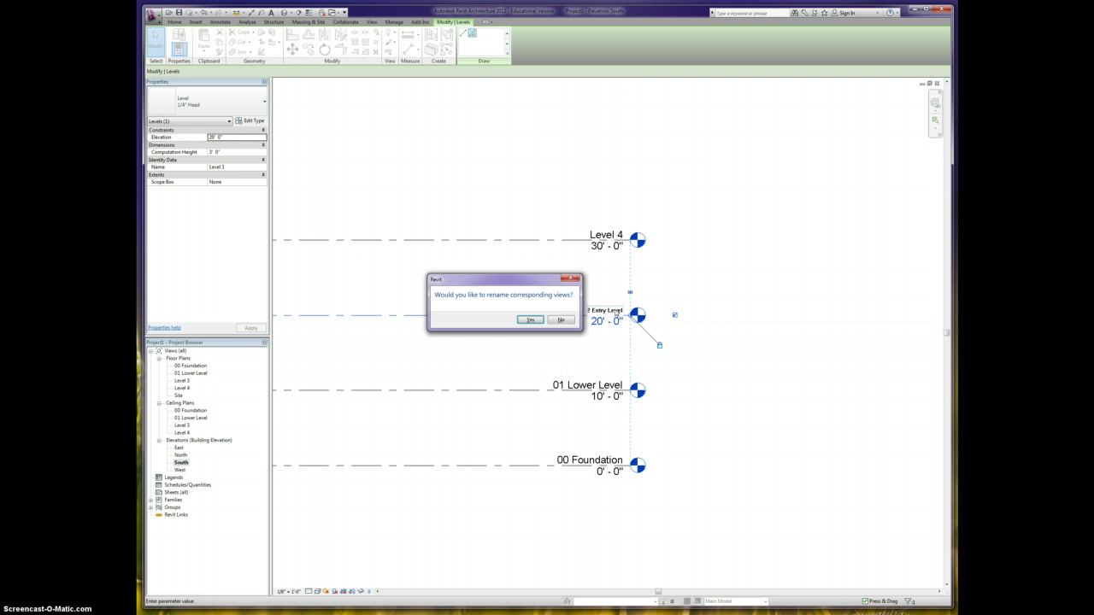
{"action": "key", "text": "Return"}
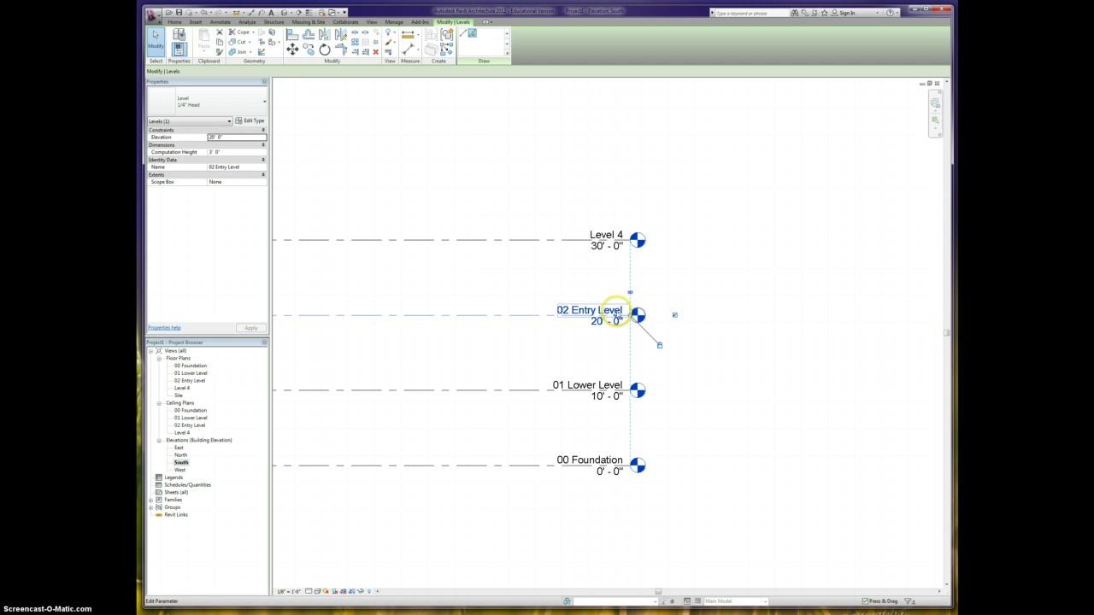
{"action": "left_click", "coordinate": [605, 319]}
{"action": "left_click", "coordinate": [610, 295]}
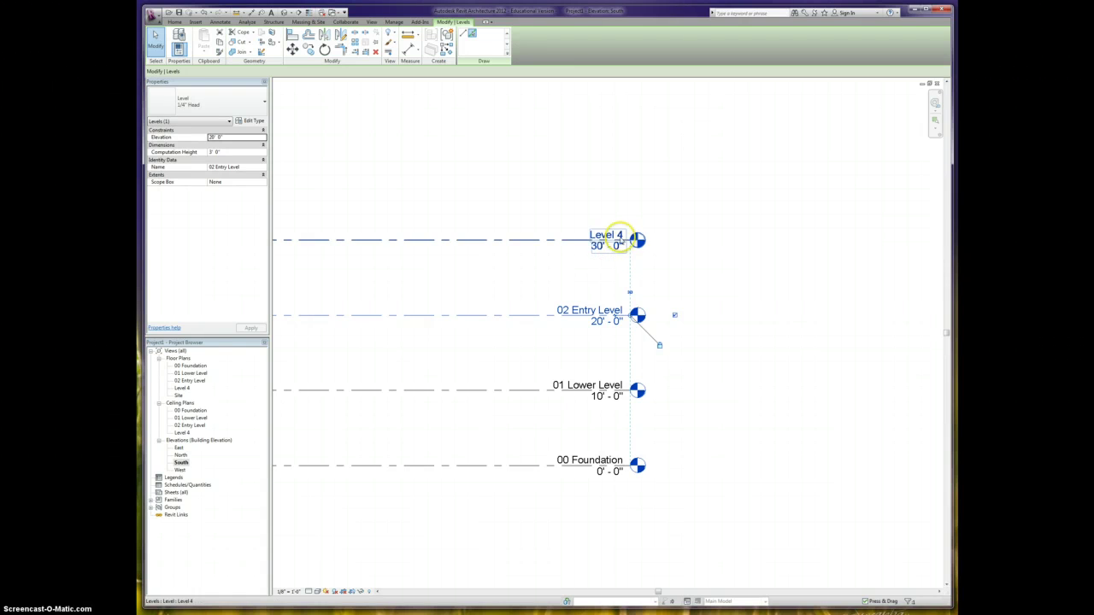
- Rename Level 4 to '03 Roof', agreeing to rename its corresponding plan views
{"action": "left_click", "coordinate": [609, 241]}
{"action": "left_click", "coordinate": [621, 236]}
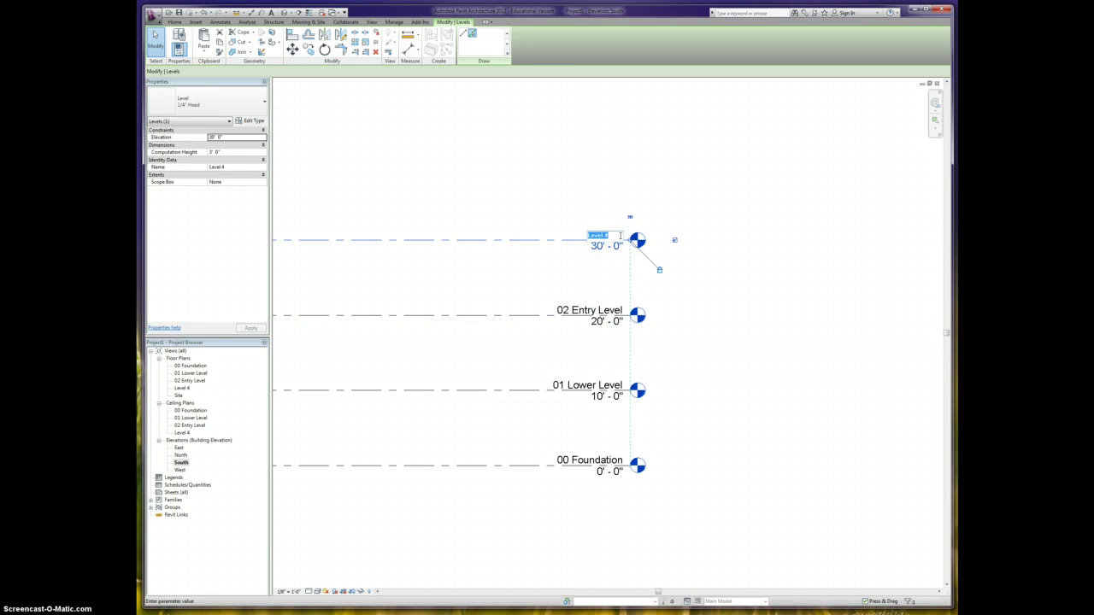
{"action": "type", "text": "03 Roof"}
{"action": "key", "text": "Return"}
{"action": "key", "text": "Return"}
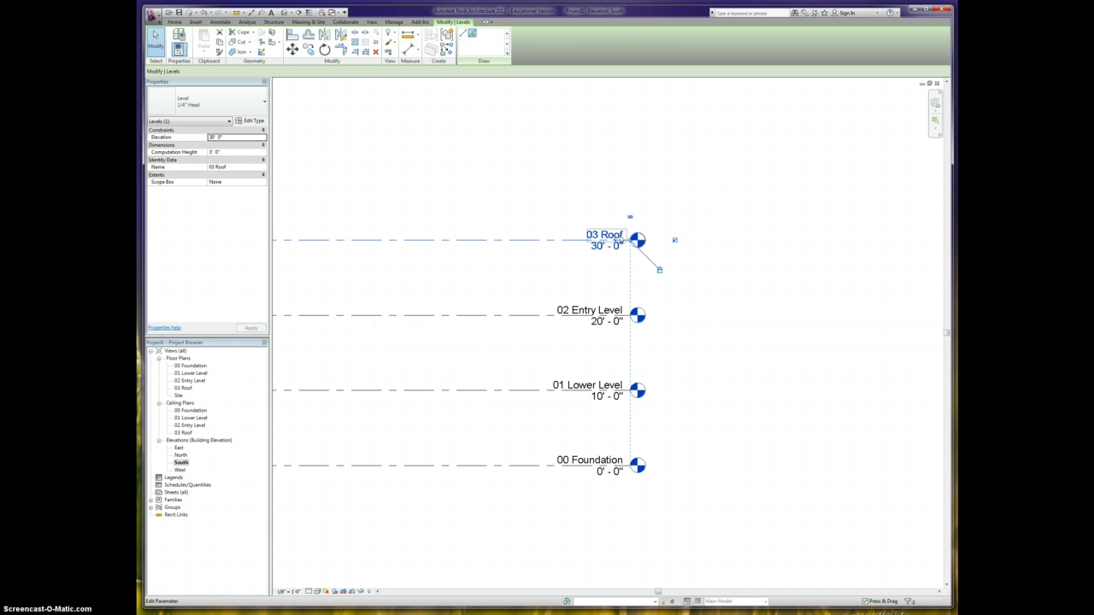
{"action": "left_click", "coordinate": [753, 165]}
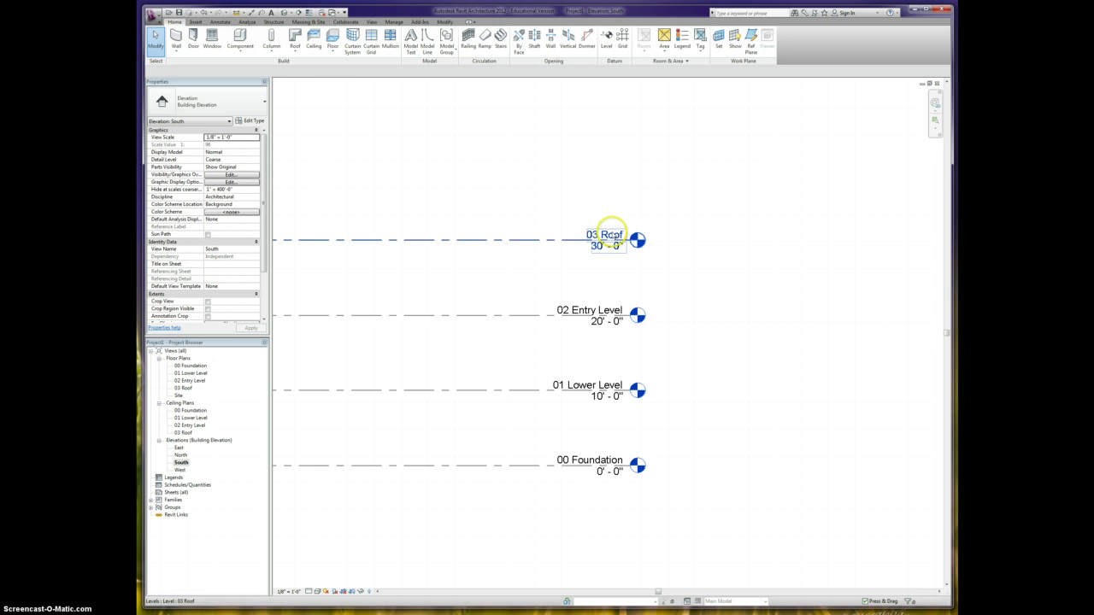
- Change the 00 Foundation level's elevation from 0' to -14', keeping its name unchanged
{"action": "scroll", "coordinate": [624, 178], "scroll_direction": "down", "scroll_amount": 2}
{"action": "scroll", "coordinate": [639, 254], "scroll_direction": "up", "scroll_amount": 1}
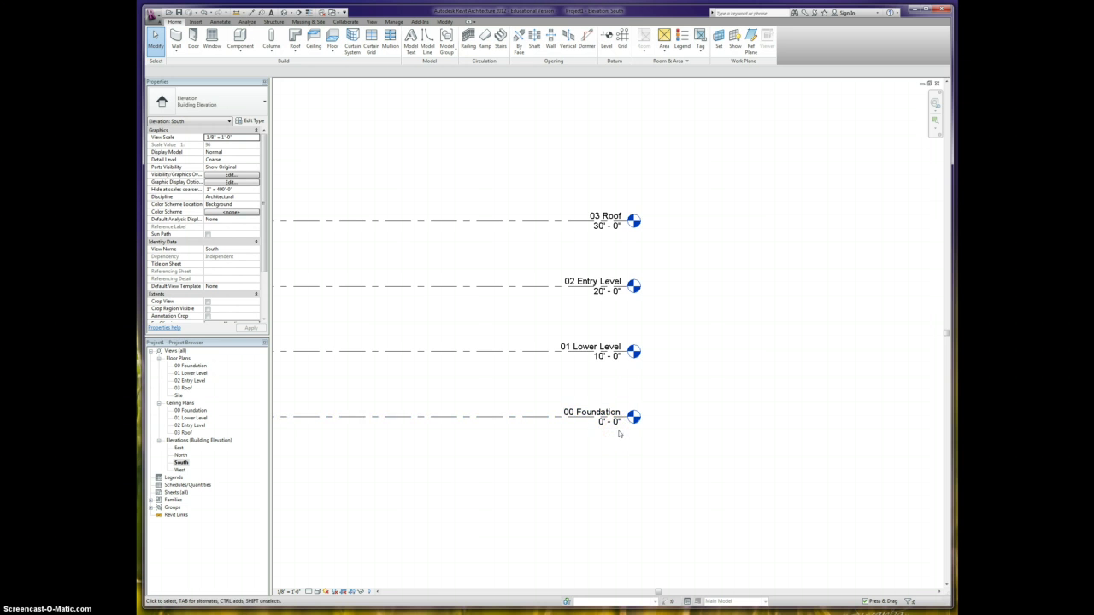
{"action": "left_click", "coordinate": [603, 414]}
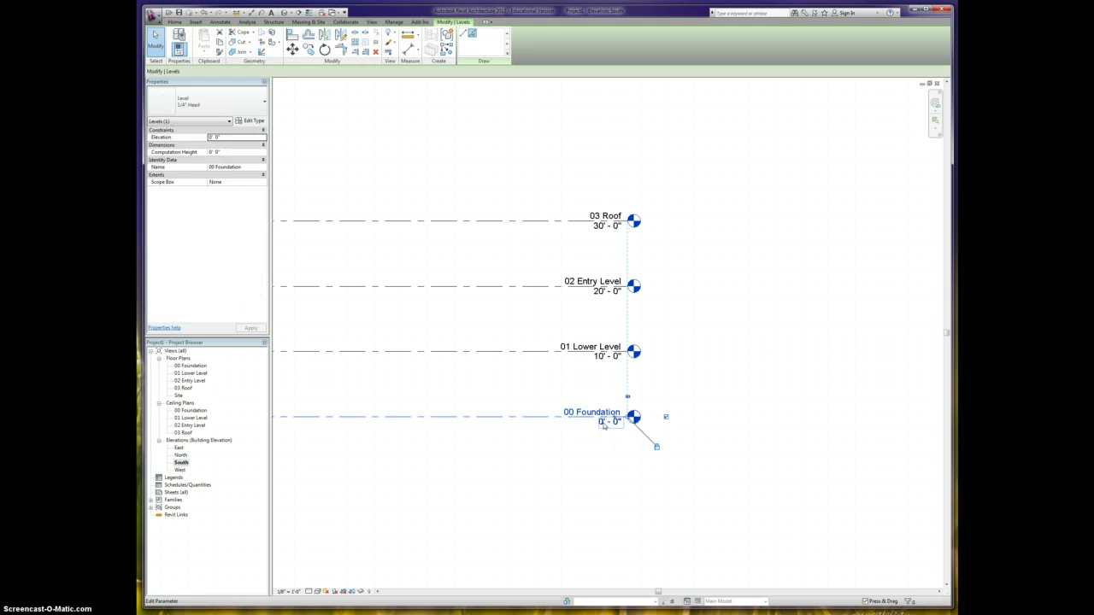
{"action": "left_click", "coordinate": [604, 425]}
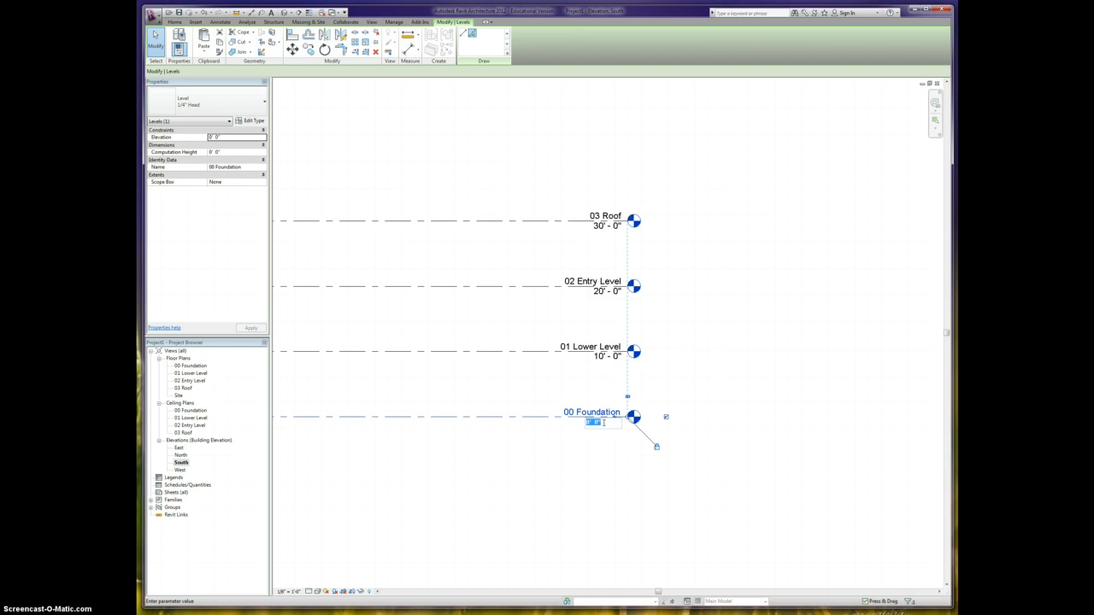
{"action": "left_click", "coordinate": [604, 423]}
{"action": "type", "text": "-14"}
{"action": "key", "text": "Return"}
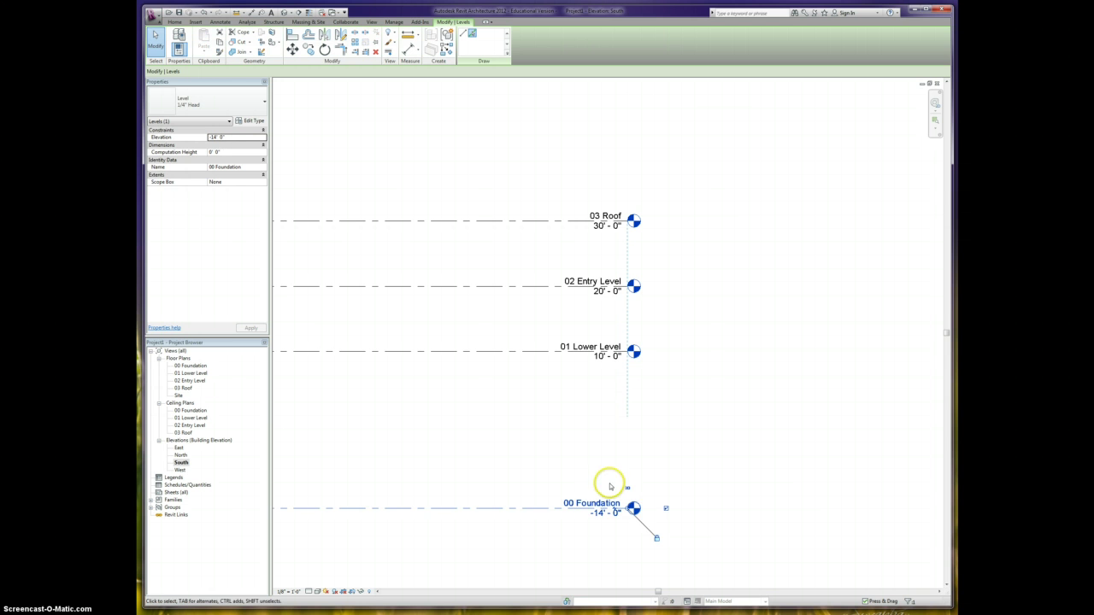
{"action": "left_click", "coordinate": [578, 505]}
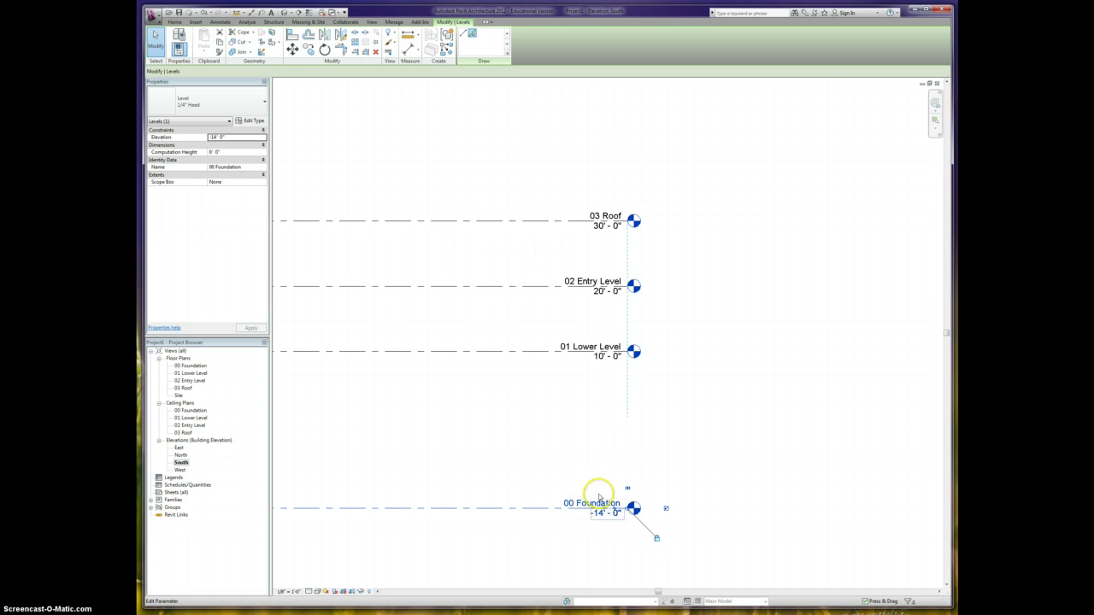
{"action": "left_click", "coordinate": [609, 513]}
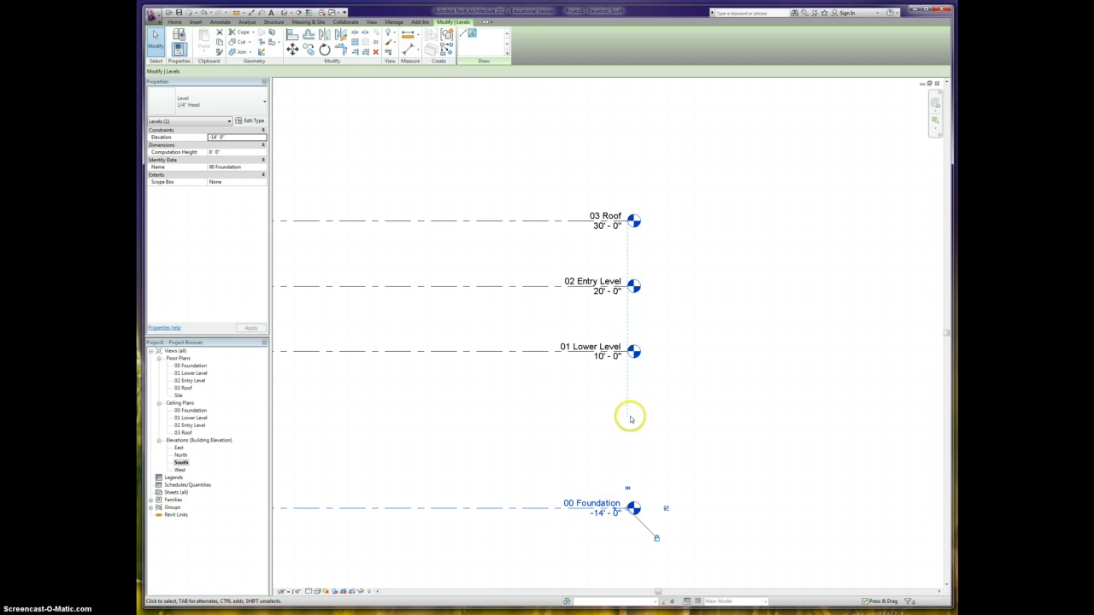
- Set the 01 Lower Level elevation to -10'
{"action": "left_click", "coordinate": [602, 356]}
{"action": "left_click", "coordinate": [602, 356]}
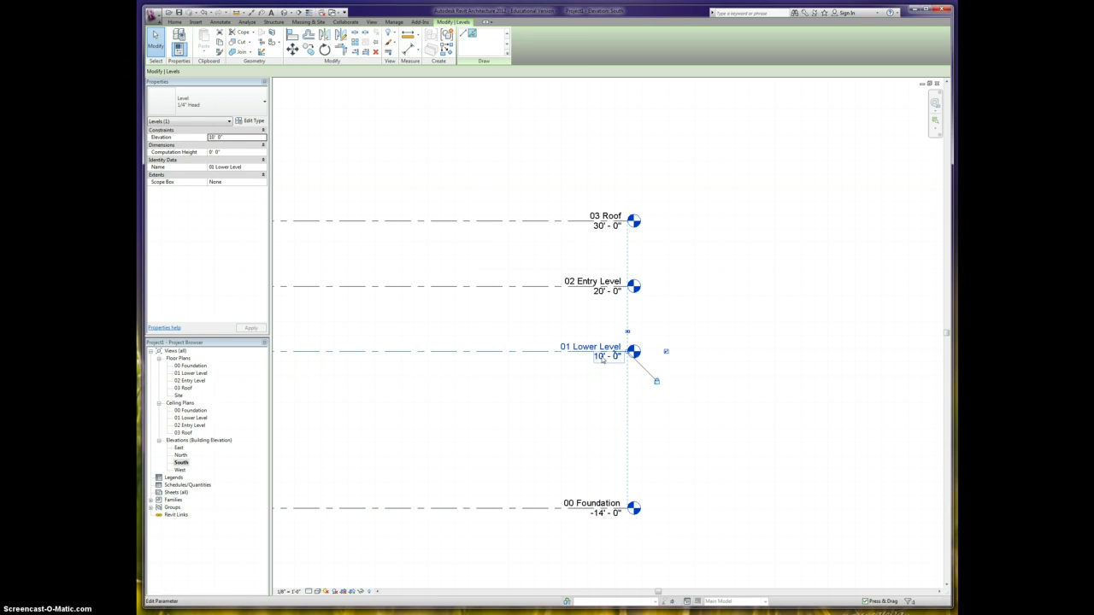
{"action": "left_click", "coordinate": [588, 358]}
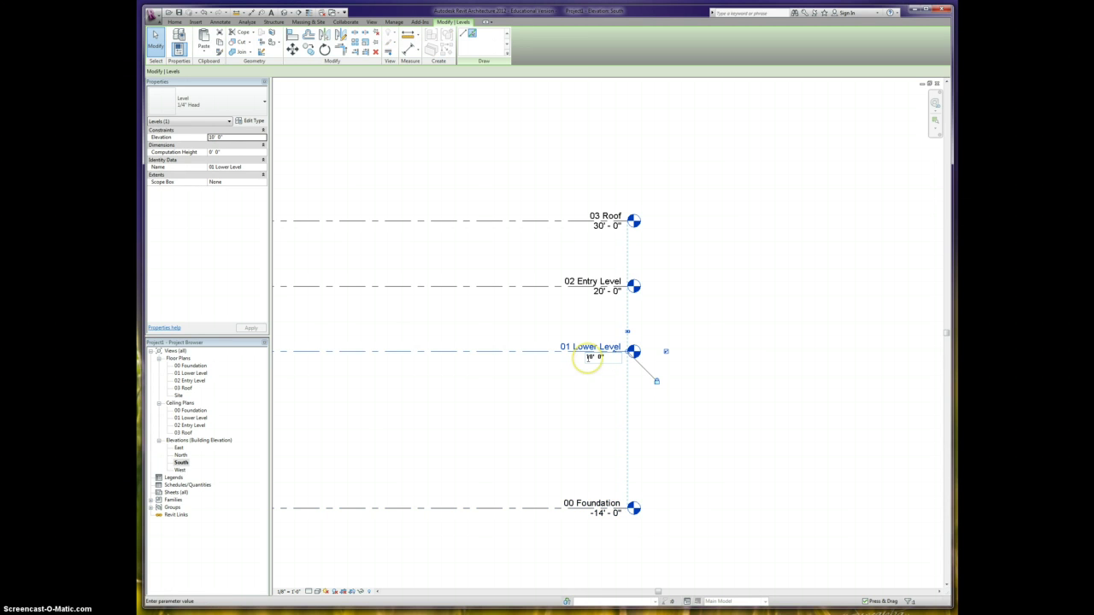
{"action": "key", "text": "BackSpace"}
{"action": "type", "text": "3"}
{"action": "key", "text": "Return"}
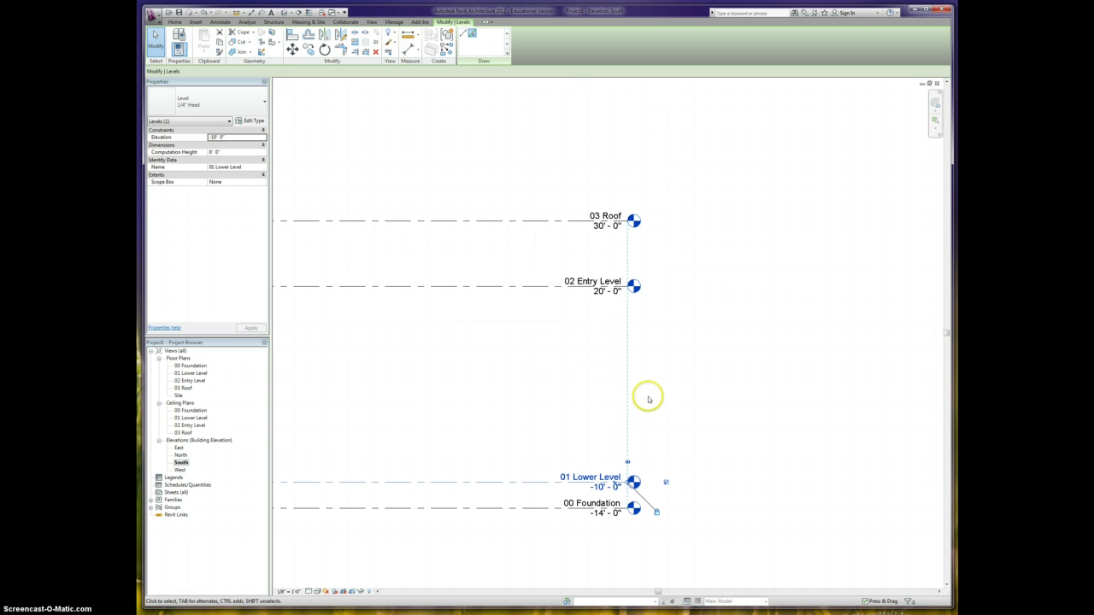
- Change the 02 Entry Level elevation from 20' to 0'
{"action": "left_click", "coordinate": [600, 292]}
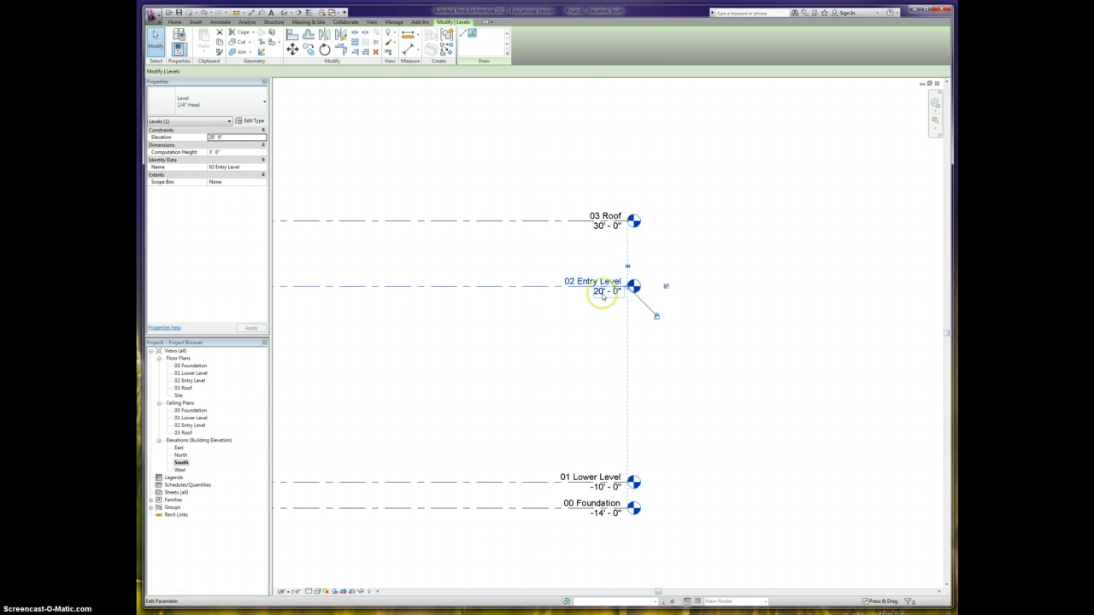
{"action": "left_click", "coordinate": [601, 292]}
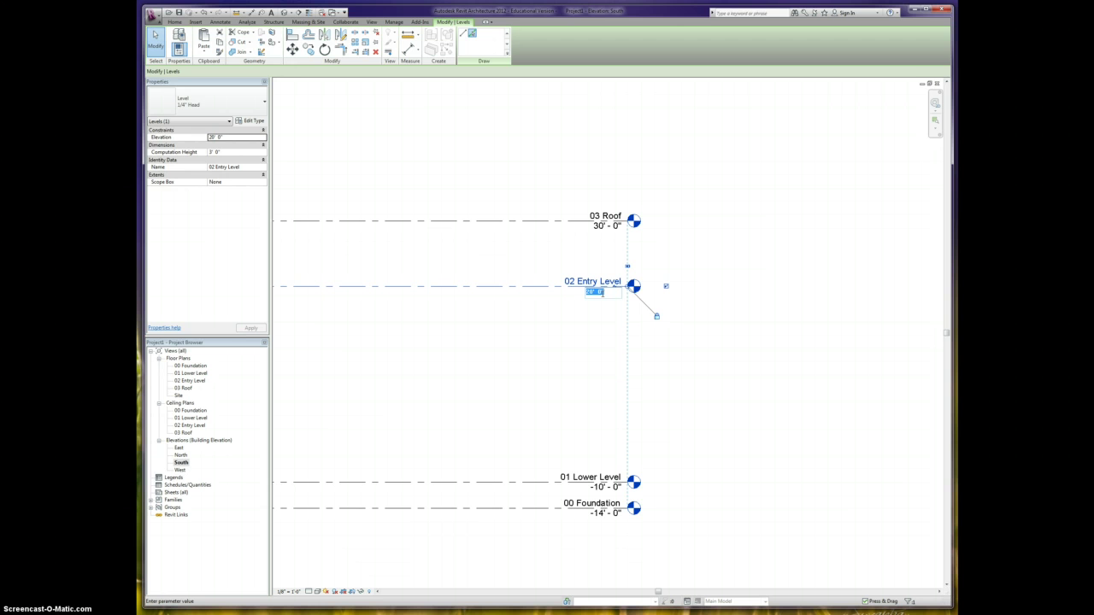
{"action": "left_click", "coordinate": [605, 294]}
{"action": "type", "text": "0"}
{"action": "key", "text": "Return"}
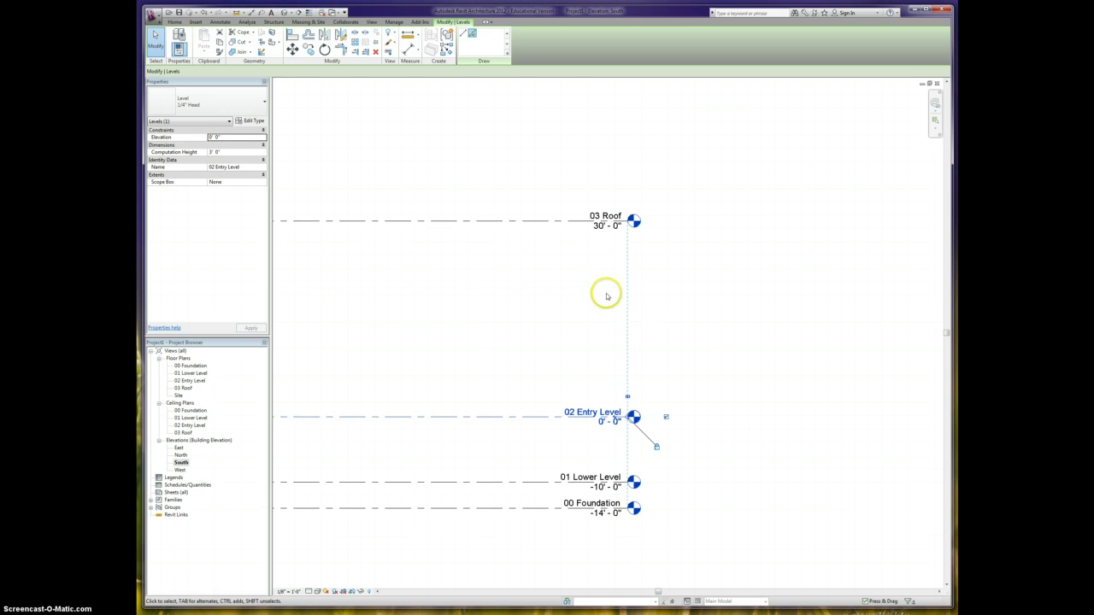
- Set the 03 Roof level elevation to 10'
{"action": "left_click", "coordinate": [605, 230]}
{"action": "left_click", "coordinate": [603, 226]}
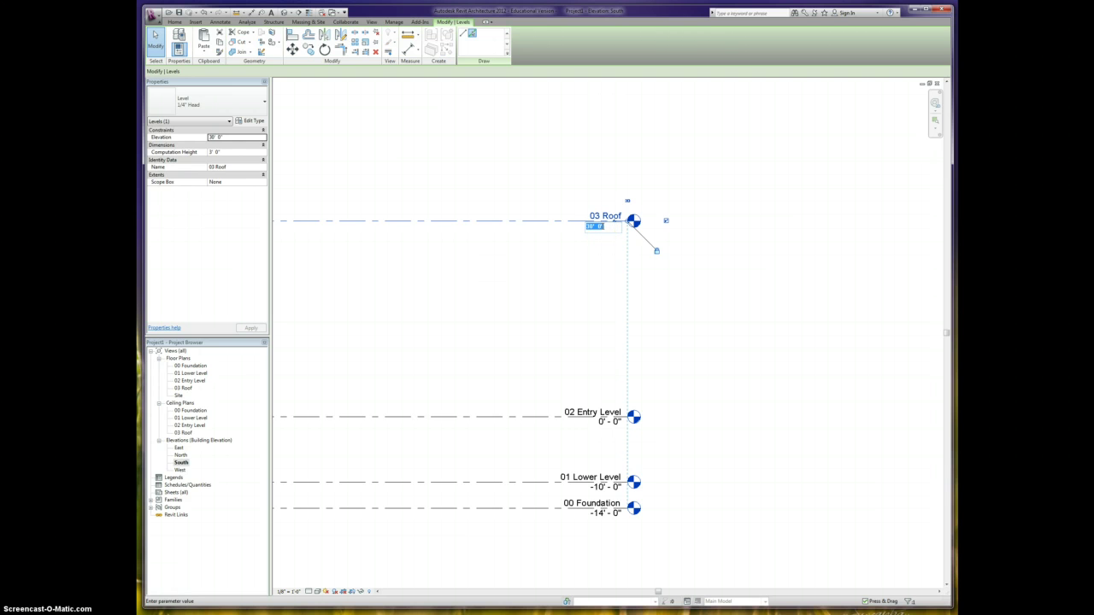
{"action": "type", "text": "10"}
{"action": "key", "text": "Return"}
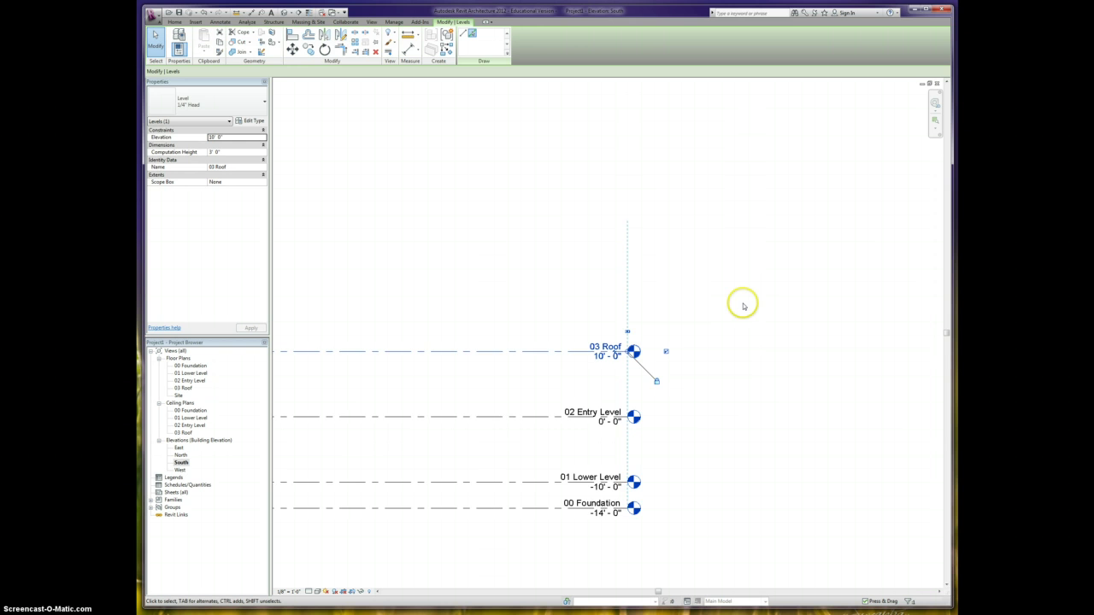
{"action": "scroll", "coordinate": [750, 286], "scroll_direction": "down", "scroll_amount": 2}
{"action": "scroll", "coordinate": [691, 407], "scroll_direction": "up", "scroll_amount": 3}
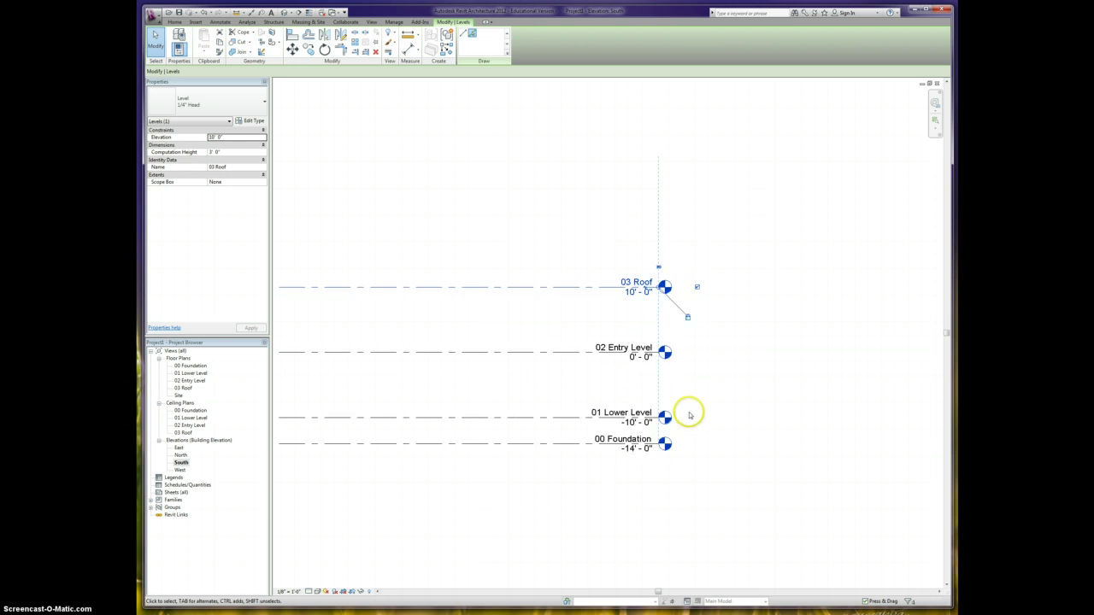
{"action": "scroll", "coordinate": [690, 416], "scroll_direction": "up", "scroll_amount": 2}
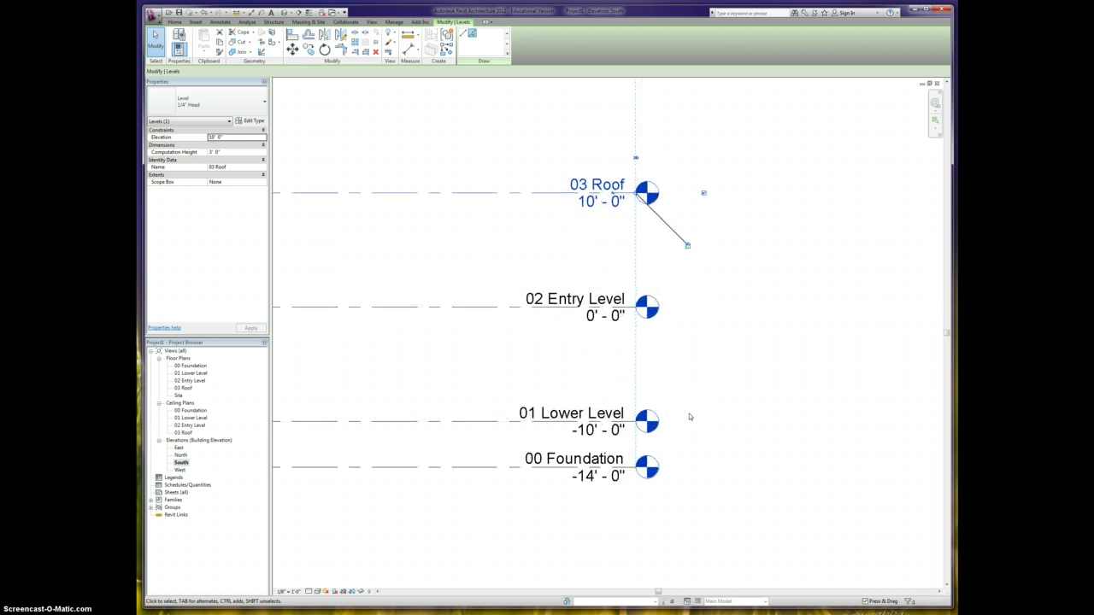
{"action": "left_click", "coordinate": [694, 415]}
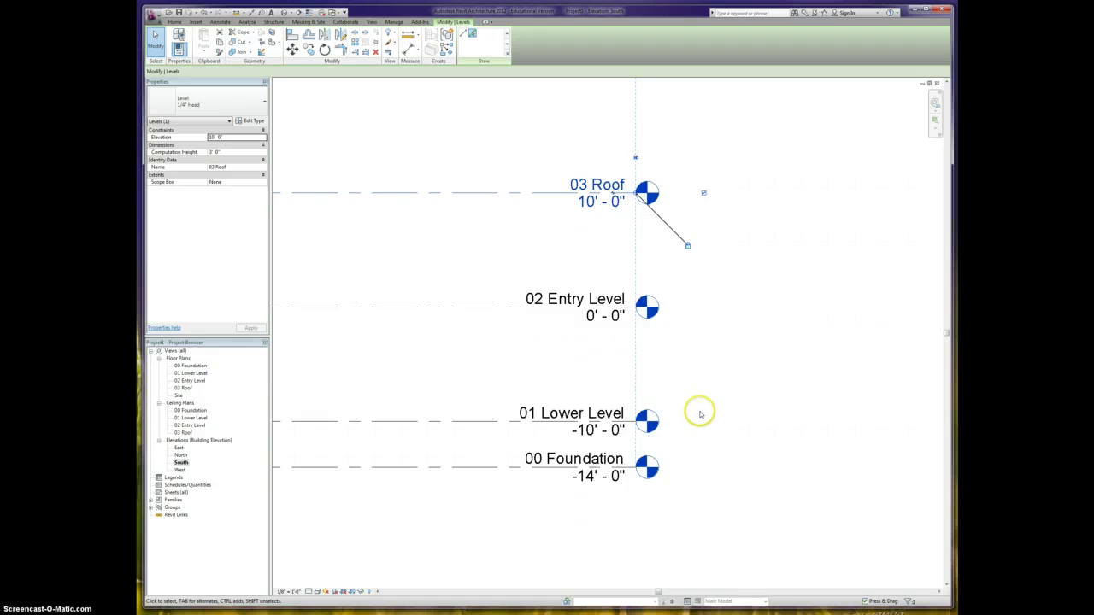